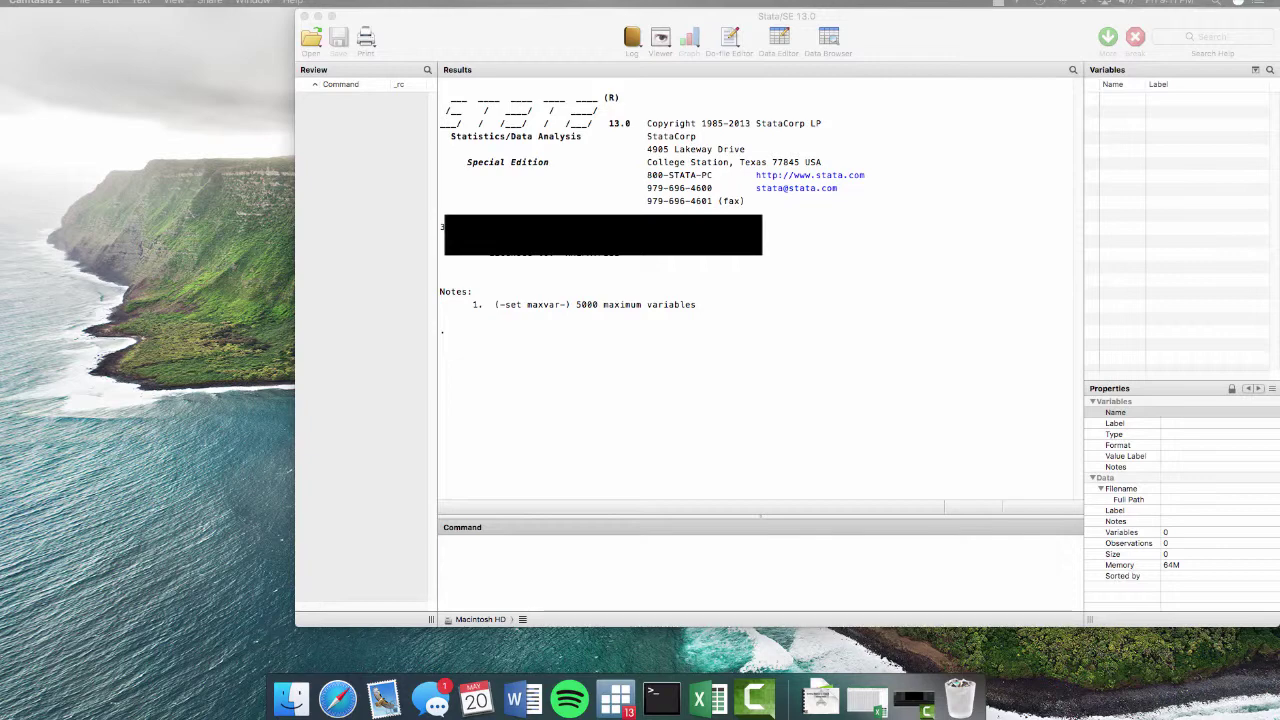
# - Paste the copied Excel survey data into Stata's Data Editor, using the first row as variable names
pyautogui.click(706, 697)
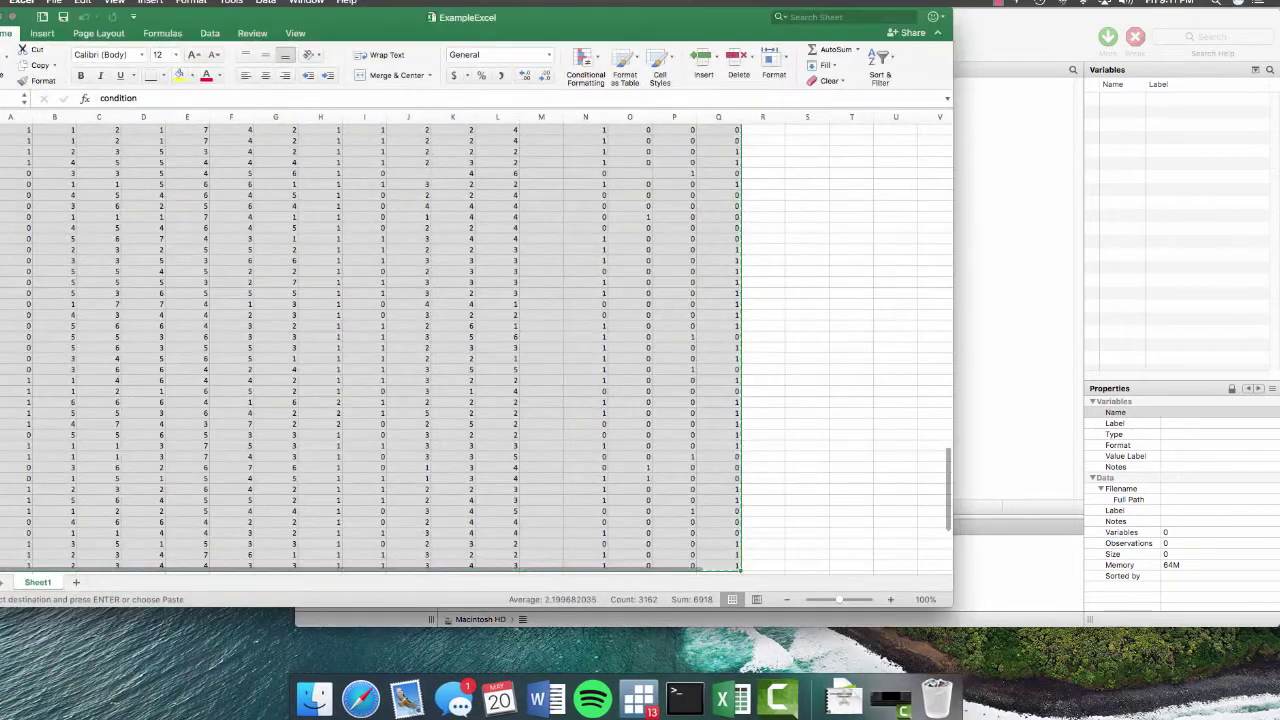
pyautogui.scroll(15, 477, 342)
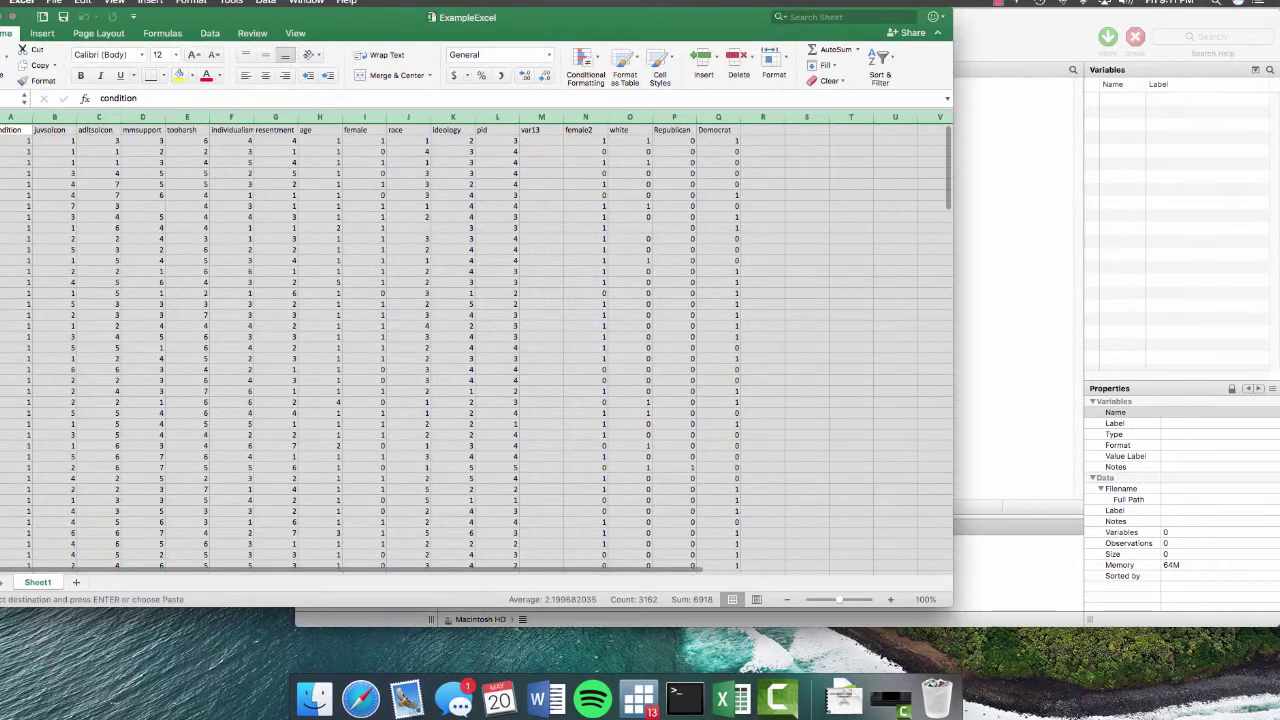
pyautogui.press('super+m')
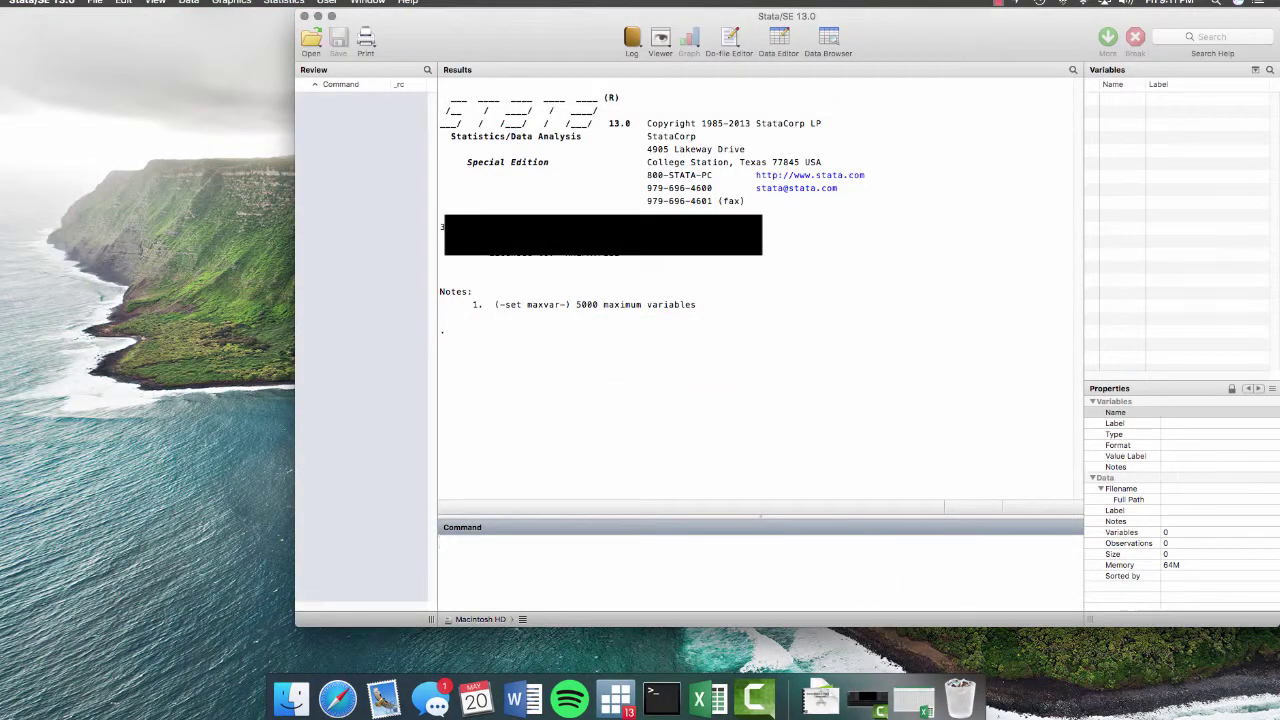
pyautogui.press('super+8')
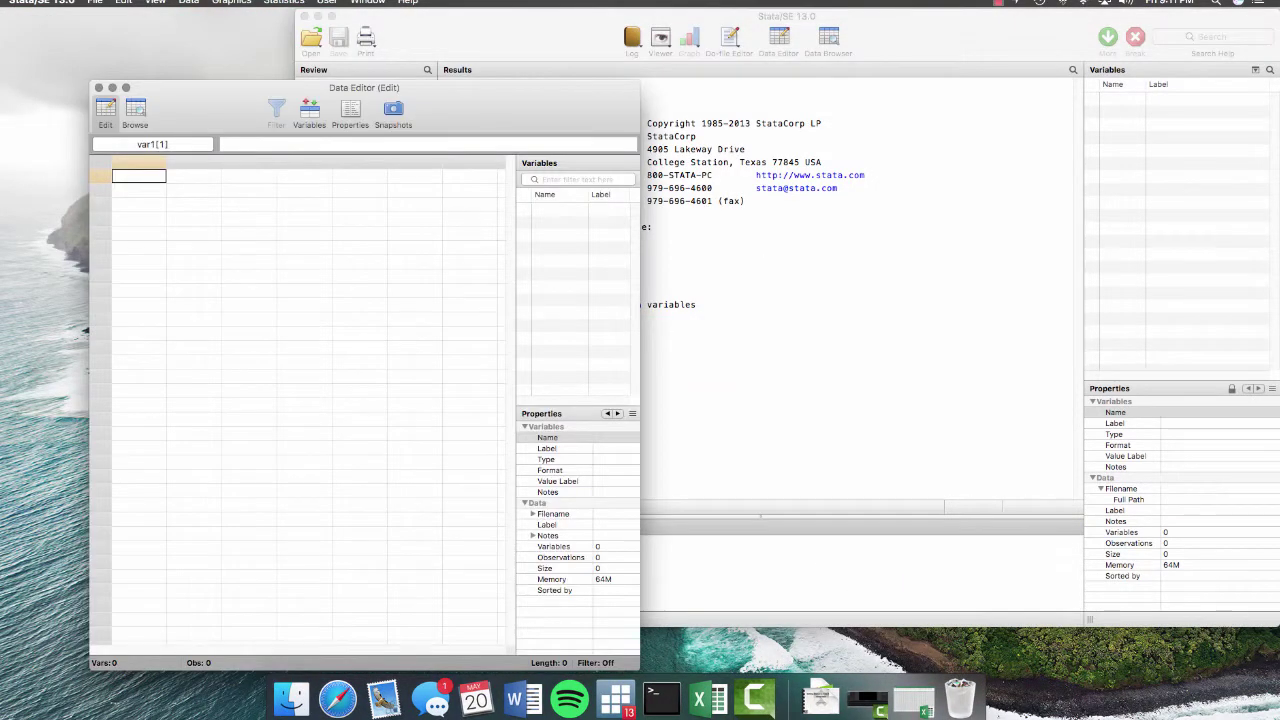
pyautogui.press('super+v')
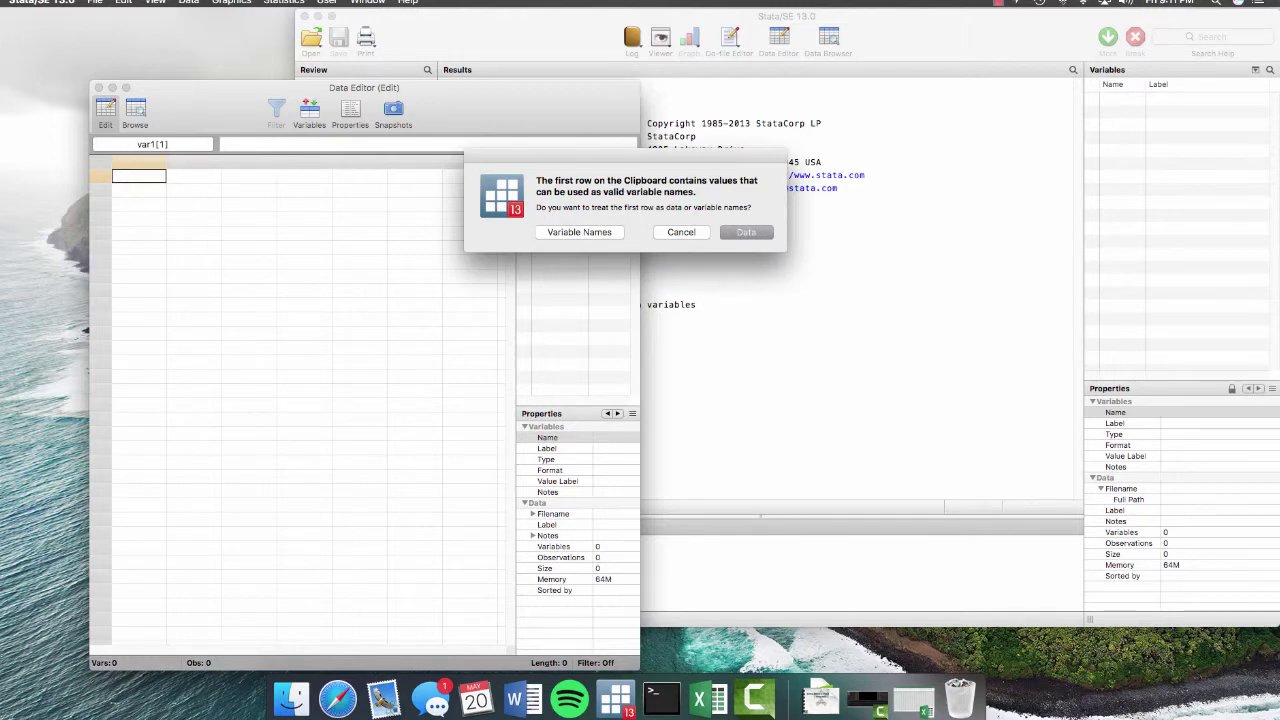
pyautogui.click(579, 231)
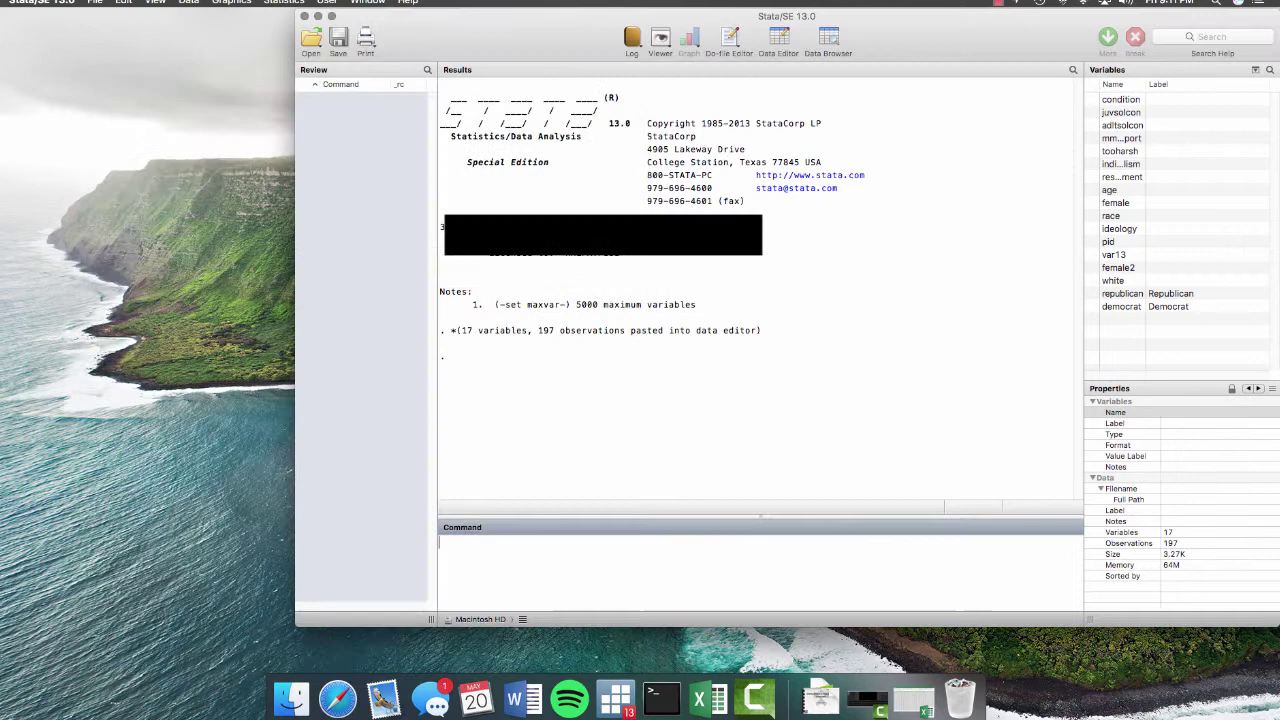
# - Close the Data Editor and clear the pasted data from memory
pyautogui.click(98, 88)
pyautogui.write('clear')
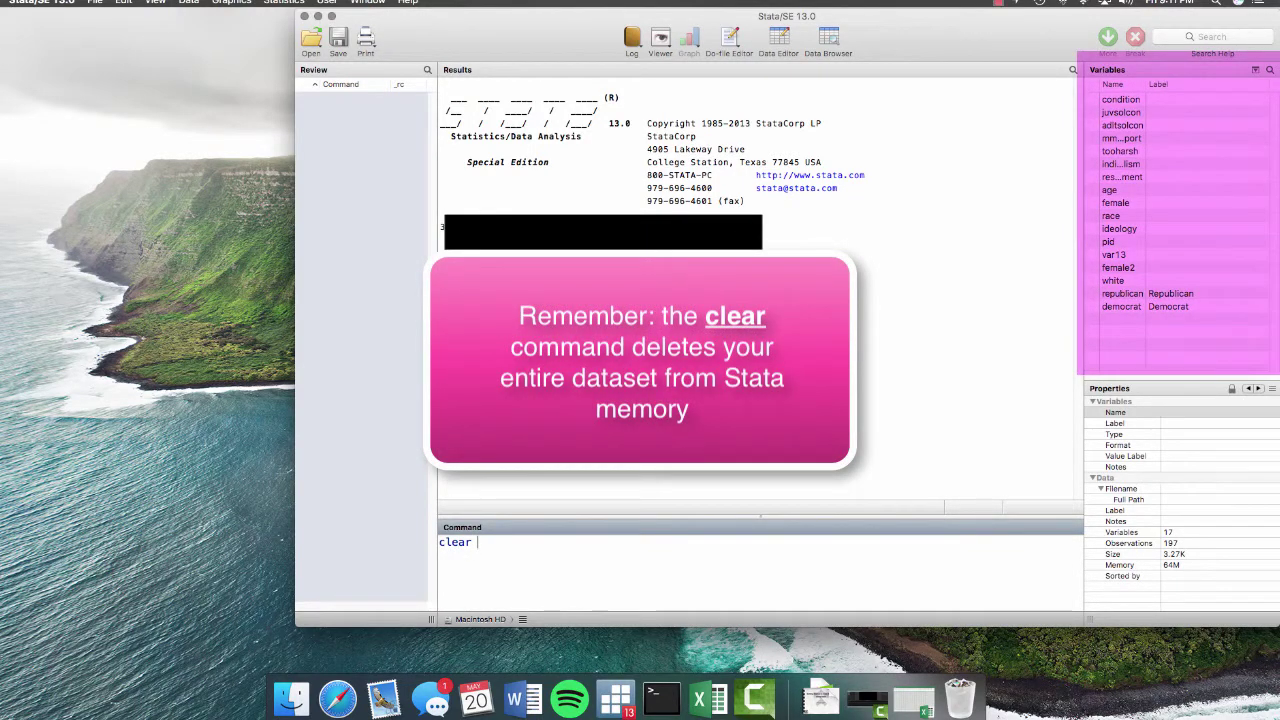
pyautogui.press('Return')
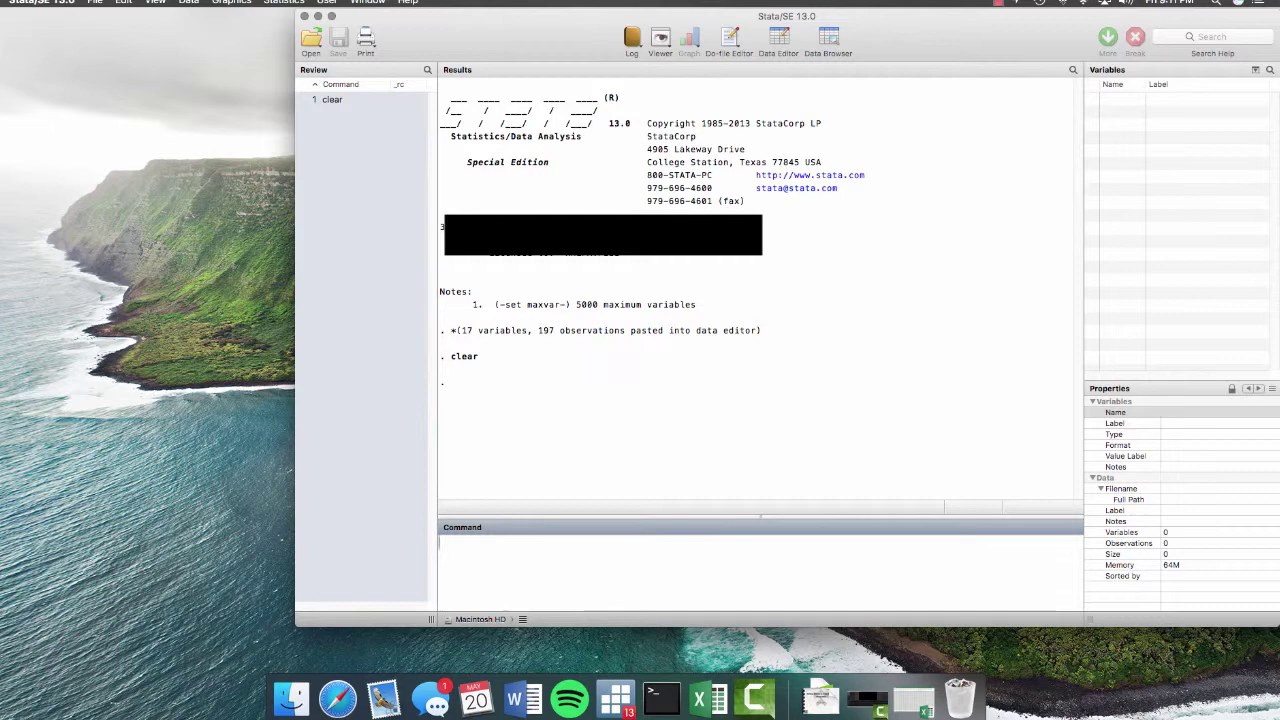
# - Import ExampleExcel.xlsx as an Excel spreadsheet, treating the first row as variable names
pyautogui.click(95, 2)
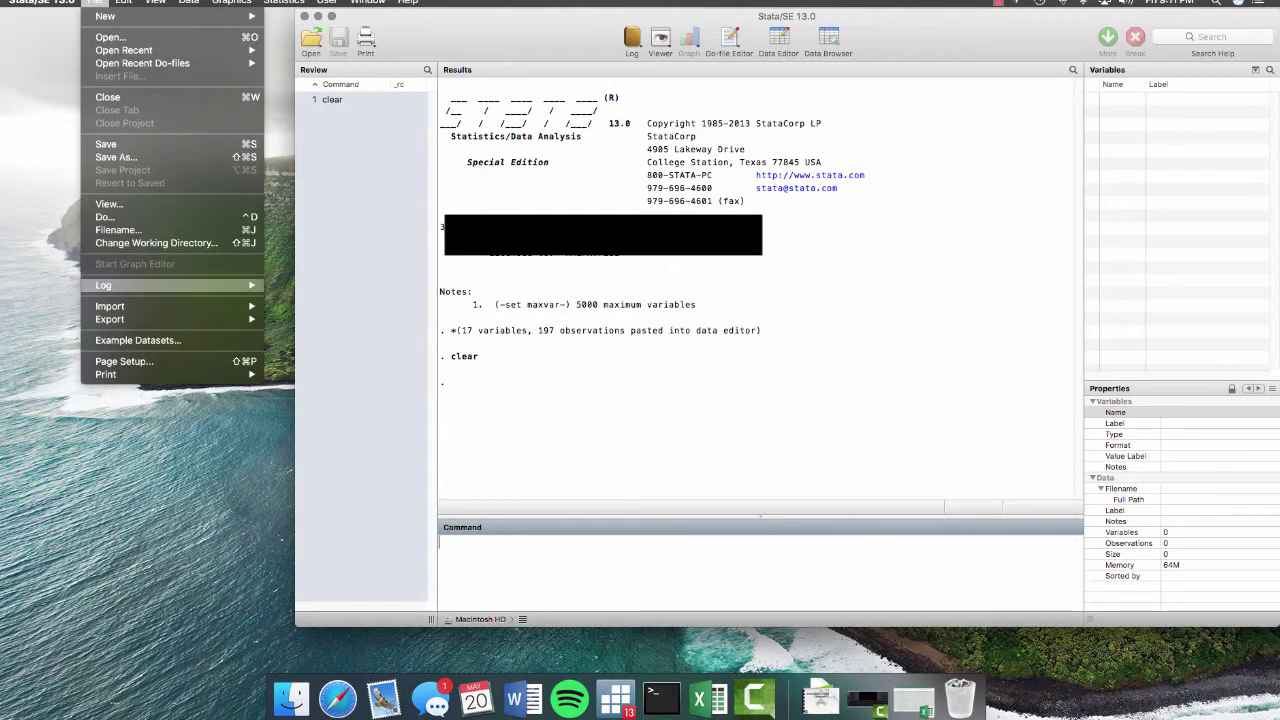
pyautogui.moveTo(110, 306)
pyautogui.click(345, 306)
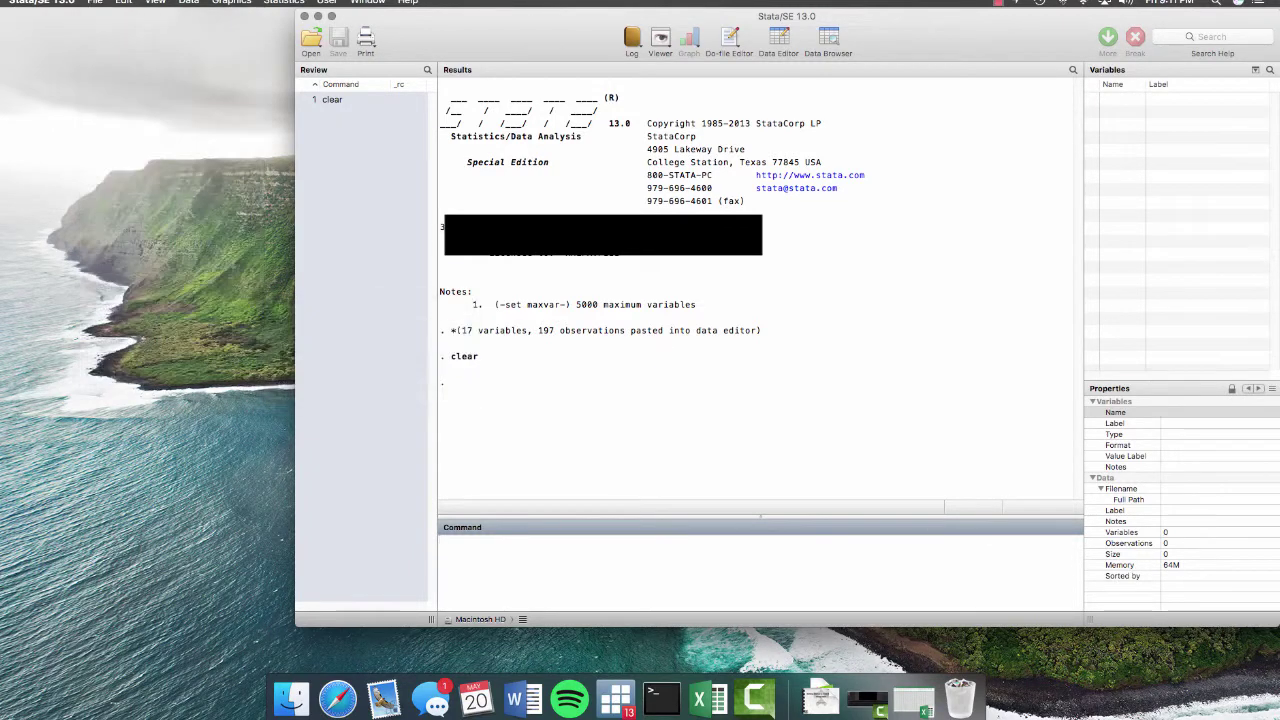
pyautogui.click(766, 137)
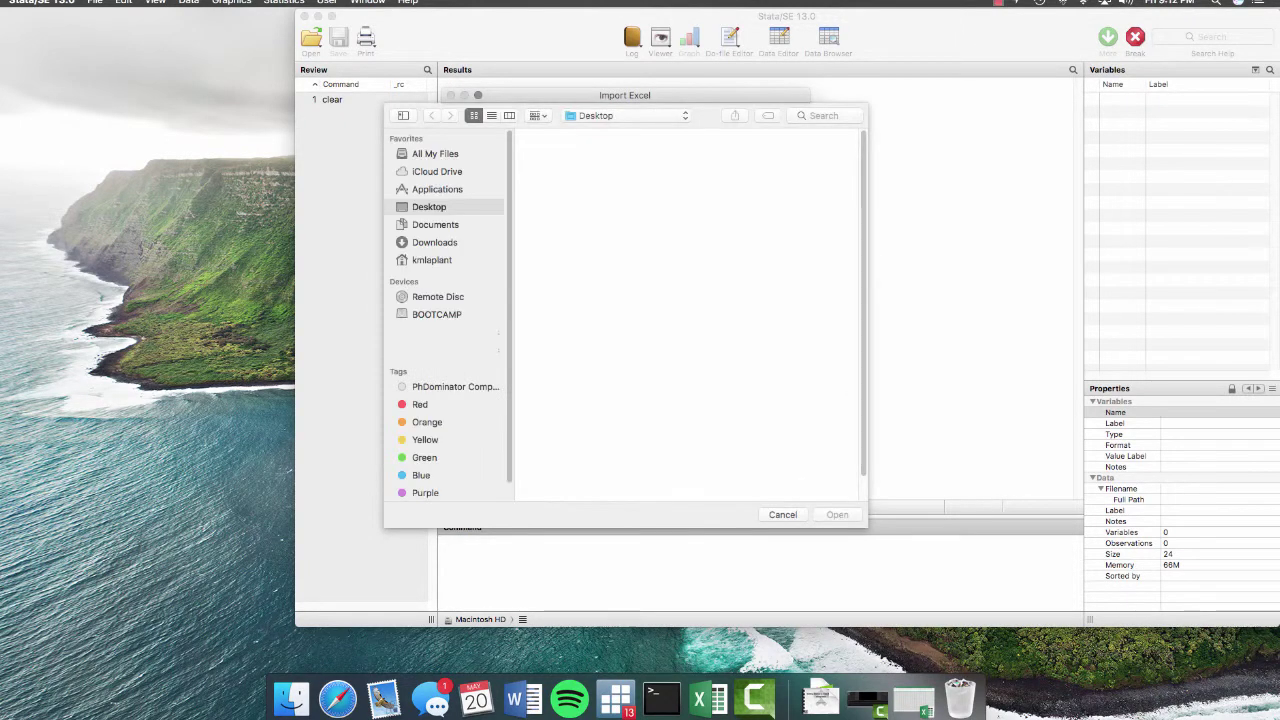
pyautogui.click(783, 272)
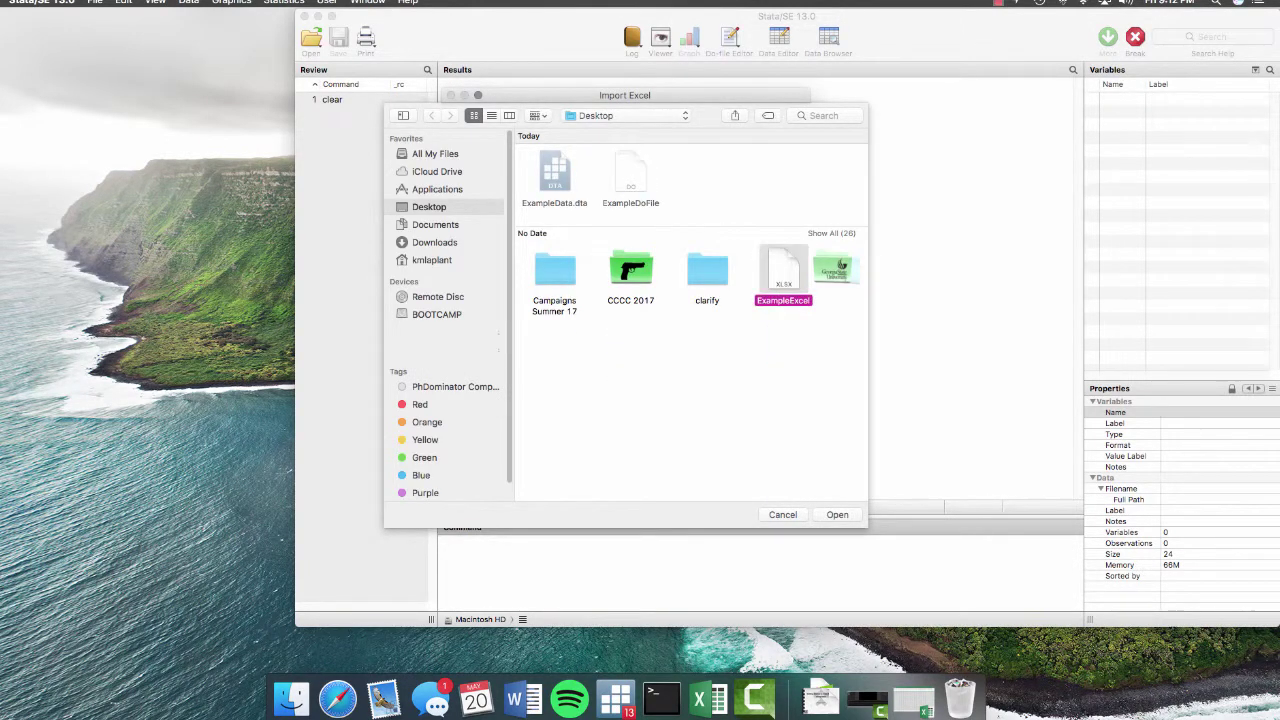
pyautogui.click(837, 514)
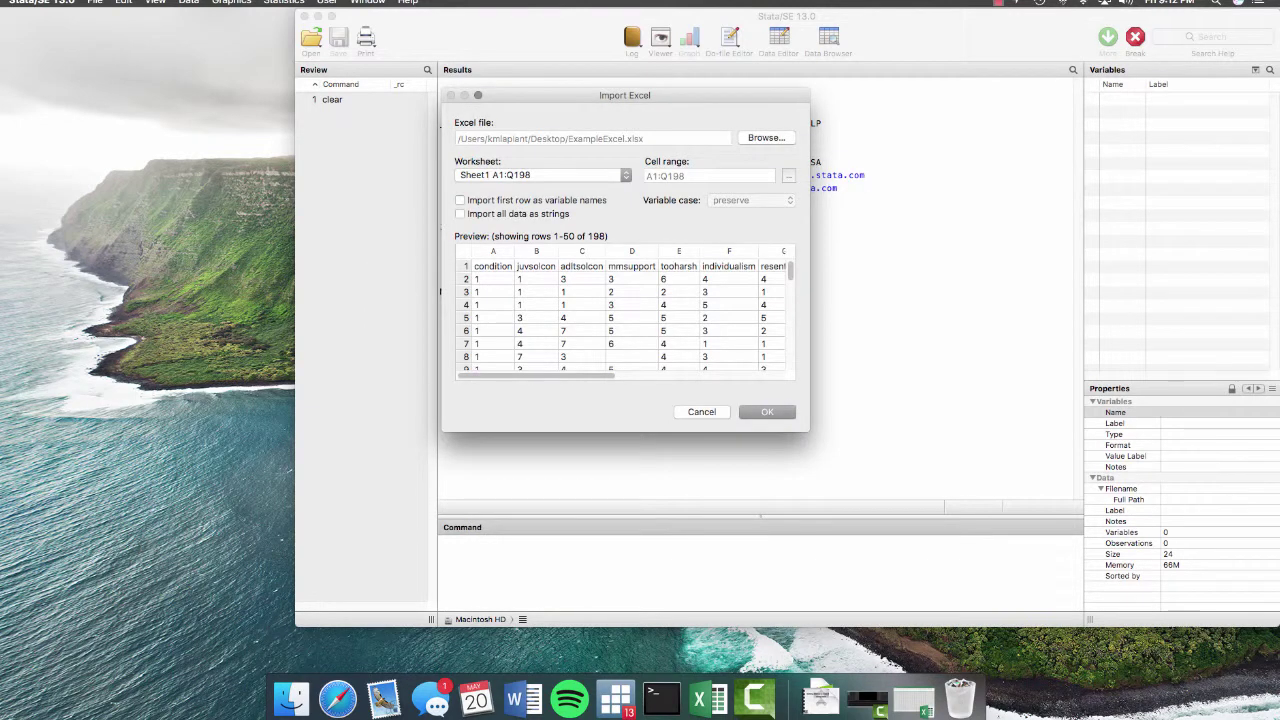
pyautogui.click(460, 200)
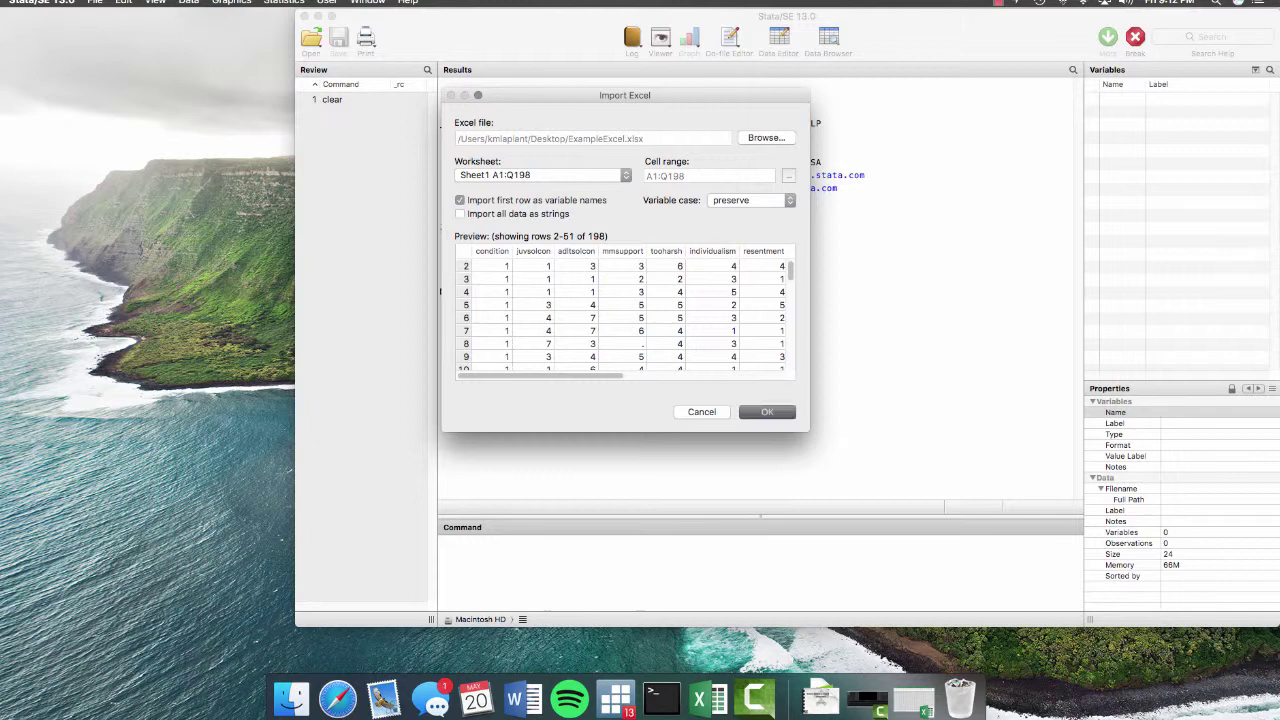
pyautogui.press('Return')
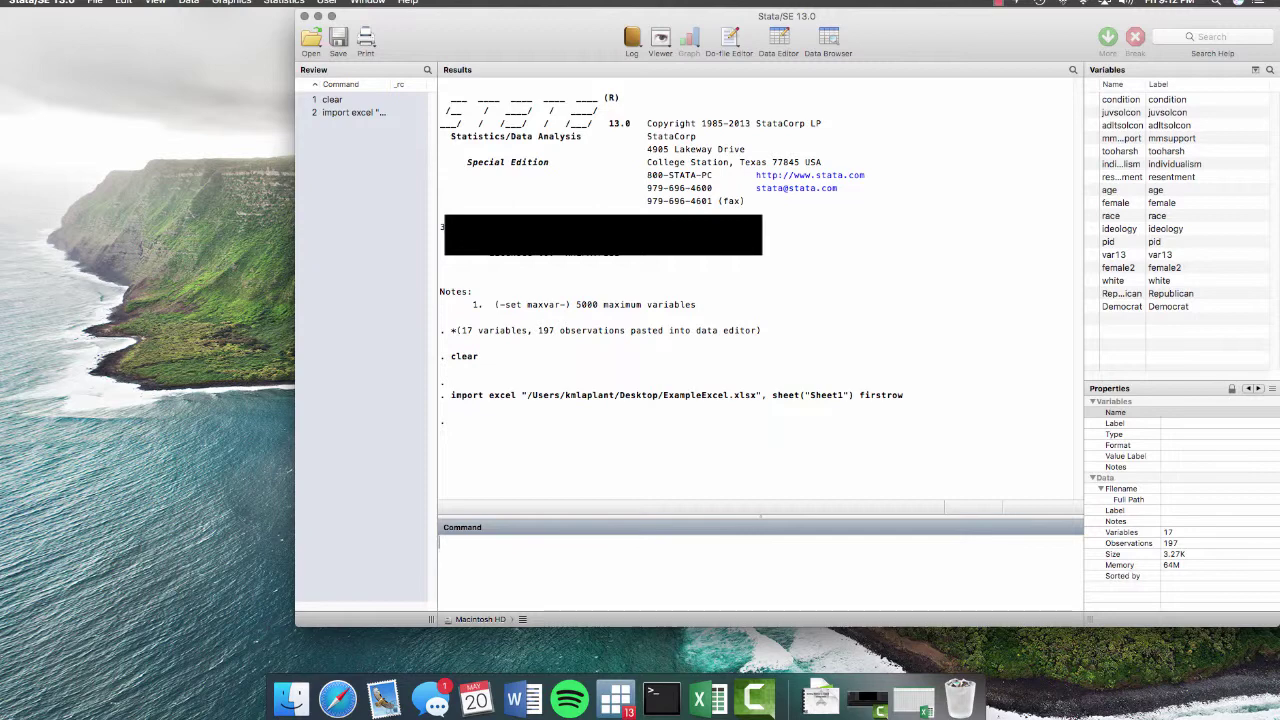
# - In a new do-file, write the comment '*Example Data Do File *' followed by sort condition, drop race, drop ideology
pyautogui.press('super+9')
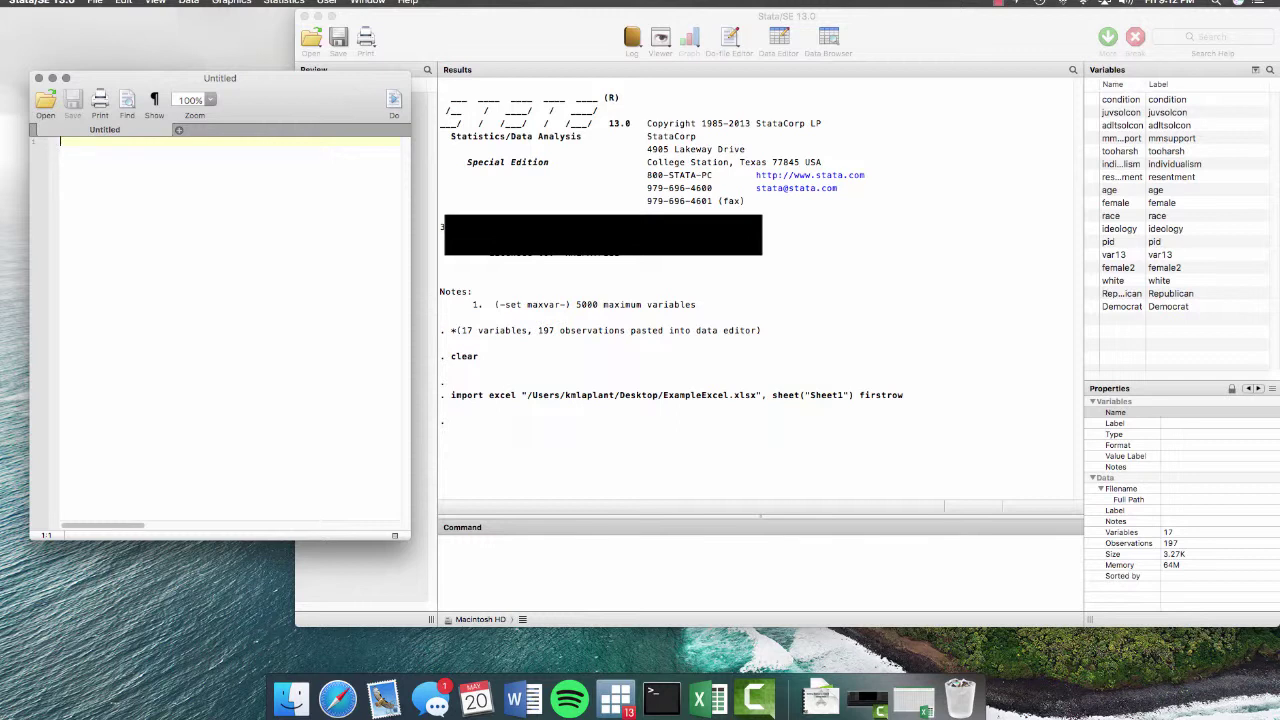
pyautogui.write('*')
pyautogui.write('Example Data Do File')
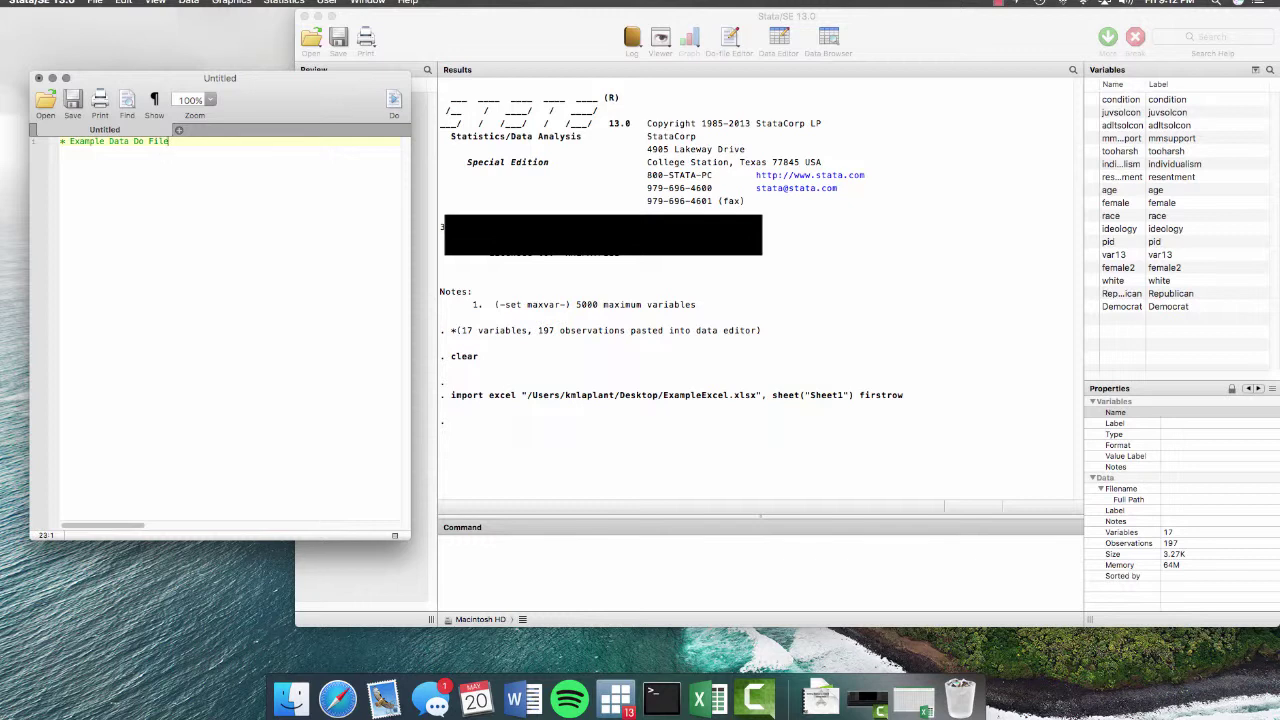
pyautogui.write(' *')
pyautogui.press('Return')
pyautogui.write('sort condition')
pyautogui.press('Return')
pyautogui.write('drop race')
pyautogui.press('Return')
pyautogui.write('drop ideology')
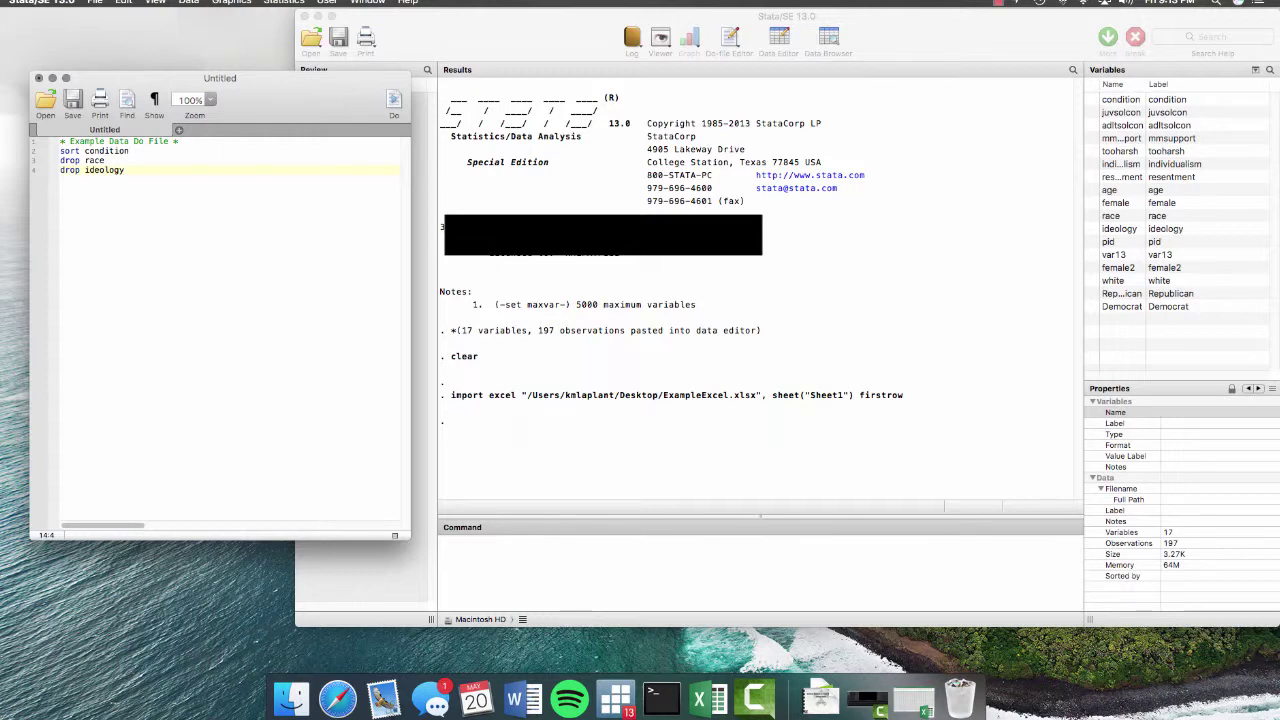
# - Run the do-file, cancel saving it, and close its window
pyautogui.click(394, 101)
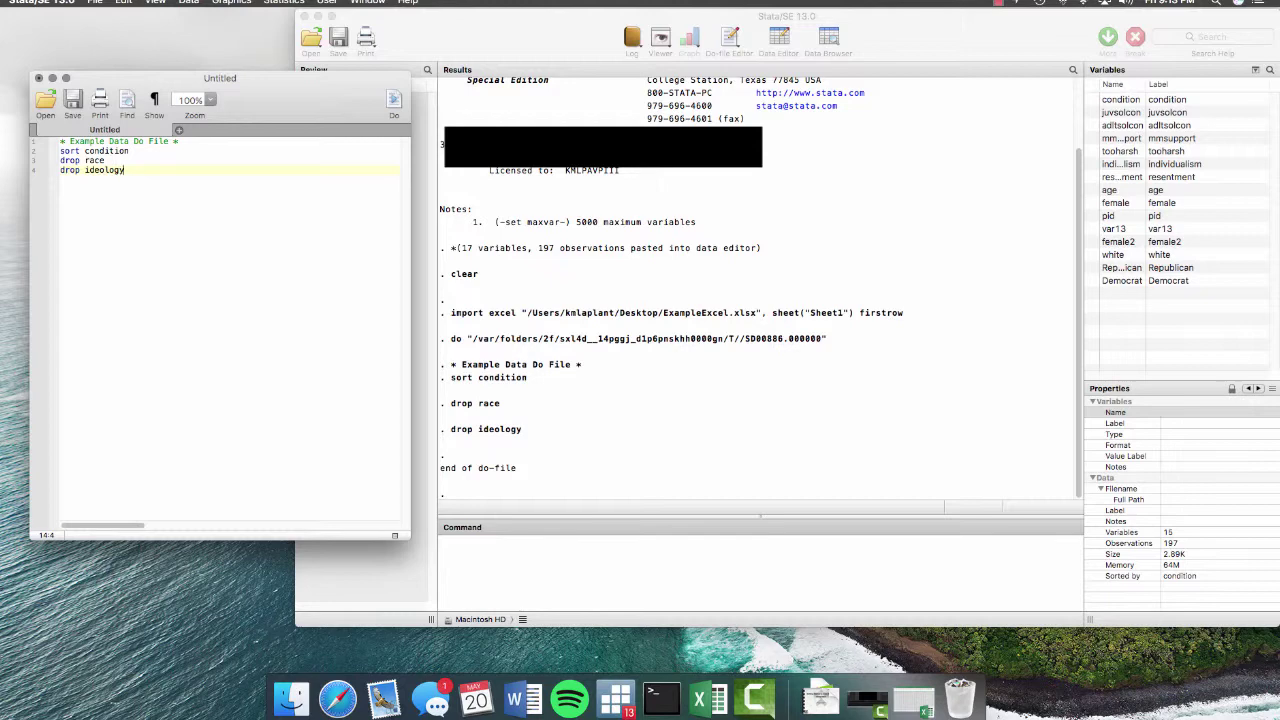
pyautogui.click(73, 99)
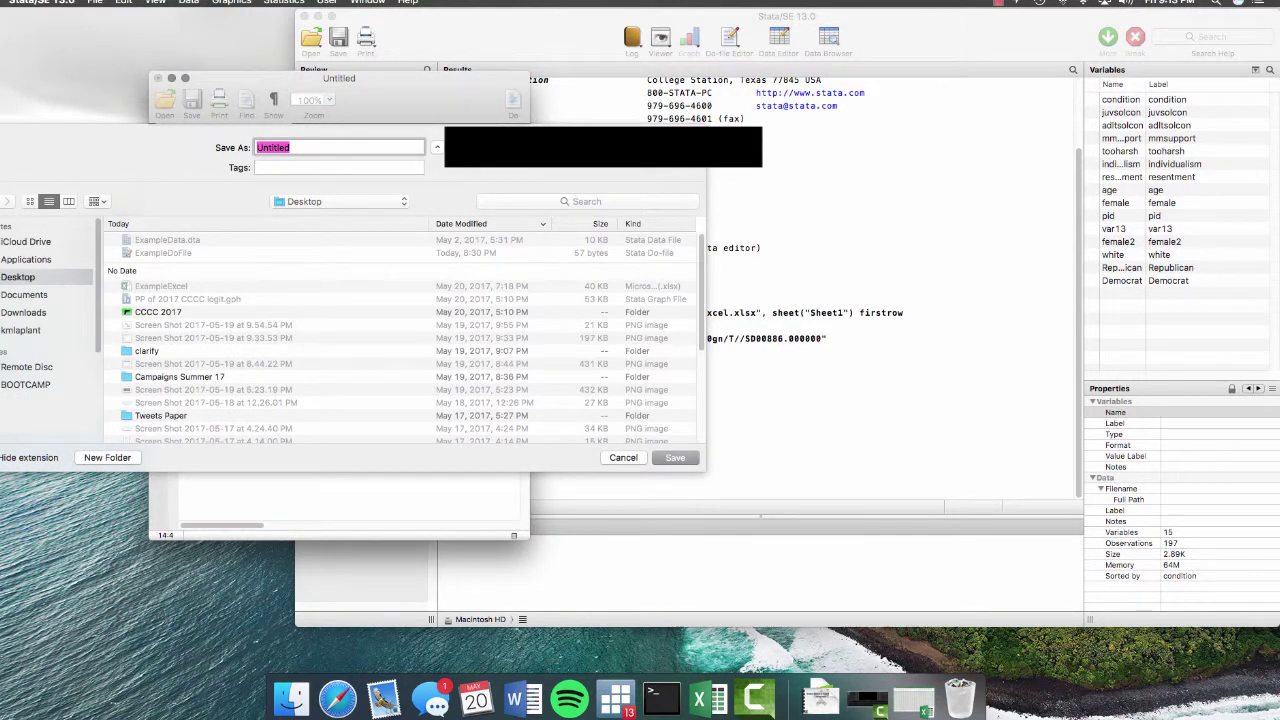
pyautogui.press('Escape')
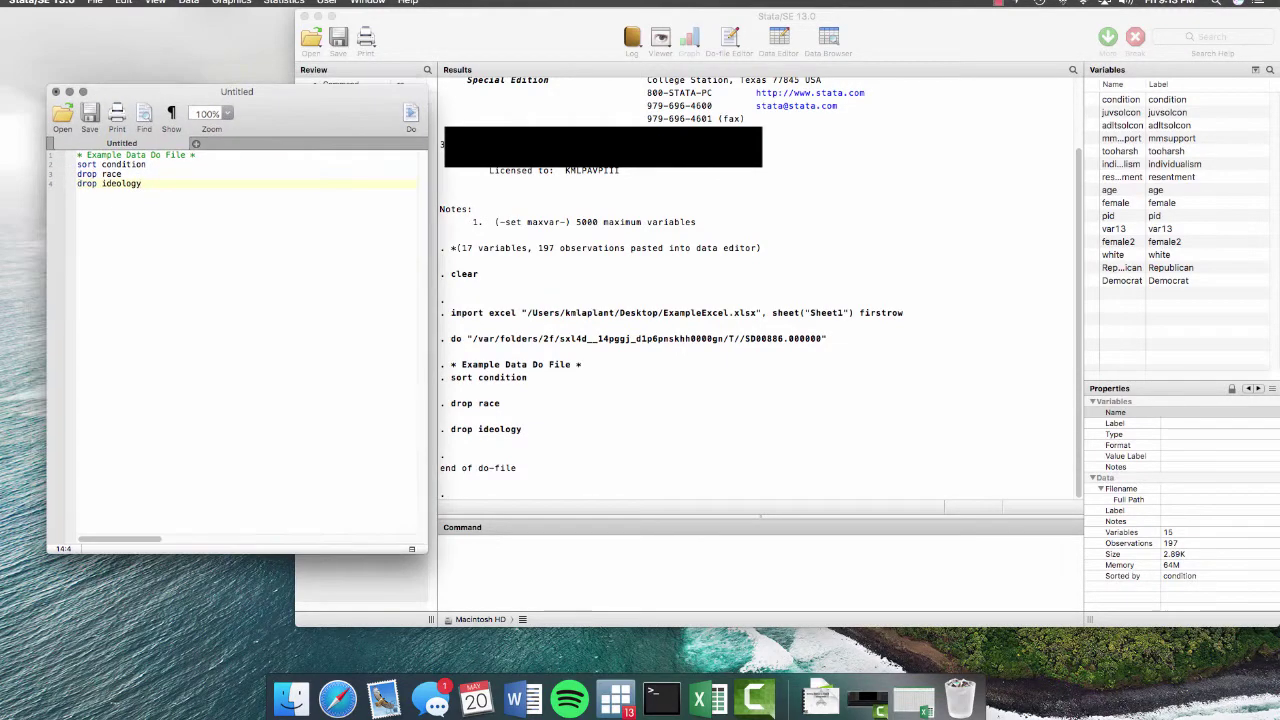
pyautogui.click(56, 91)
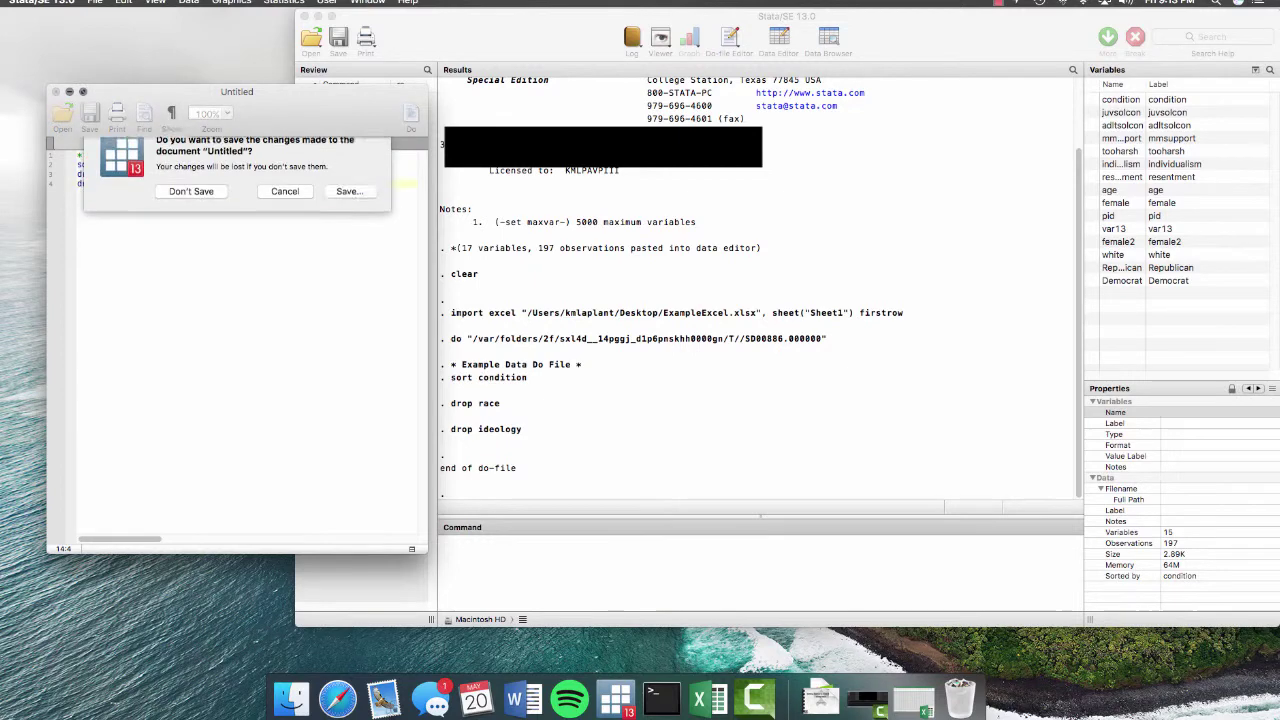
# - Discard the unsaved do-file, clear the data, and rerun the earlier import excel command
pyautogui.click(191, 205)
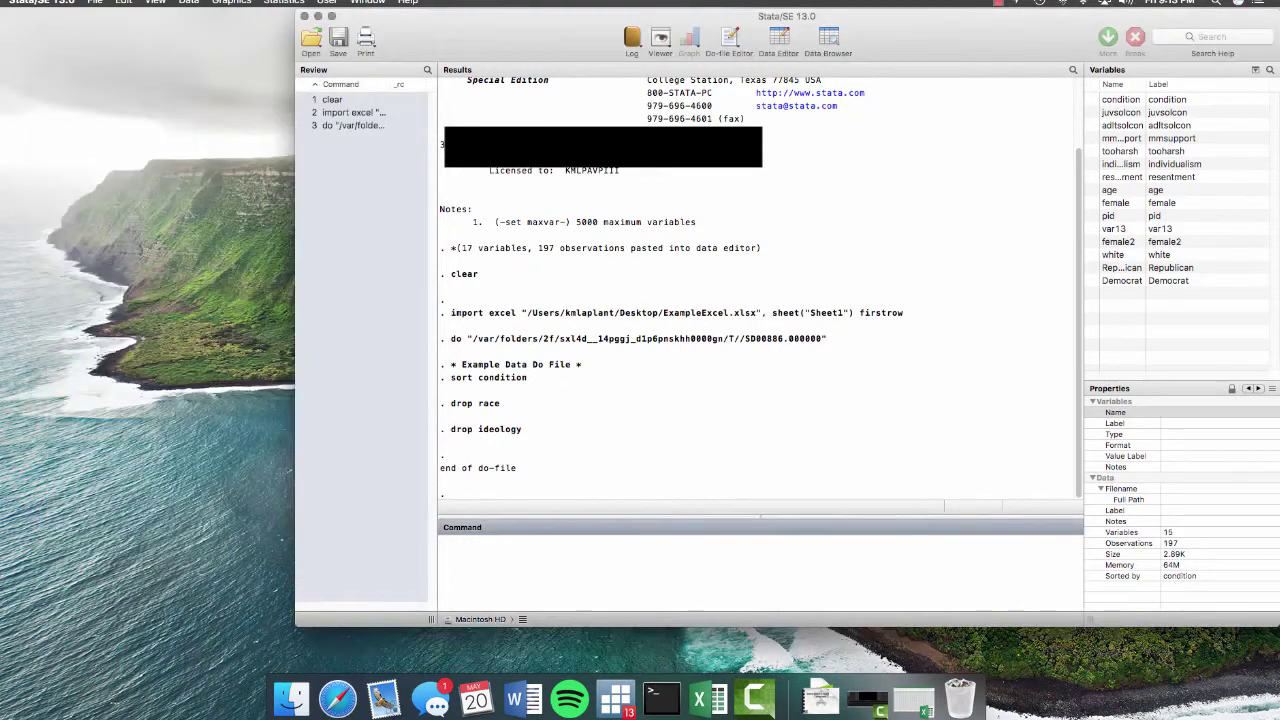
pyautogui.write('clear')
pyautogui.press('Return')
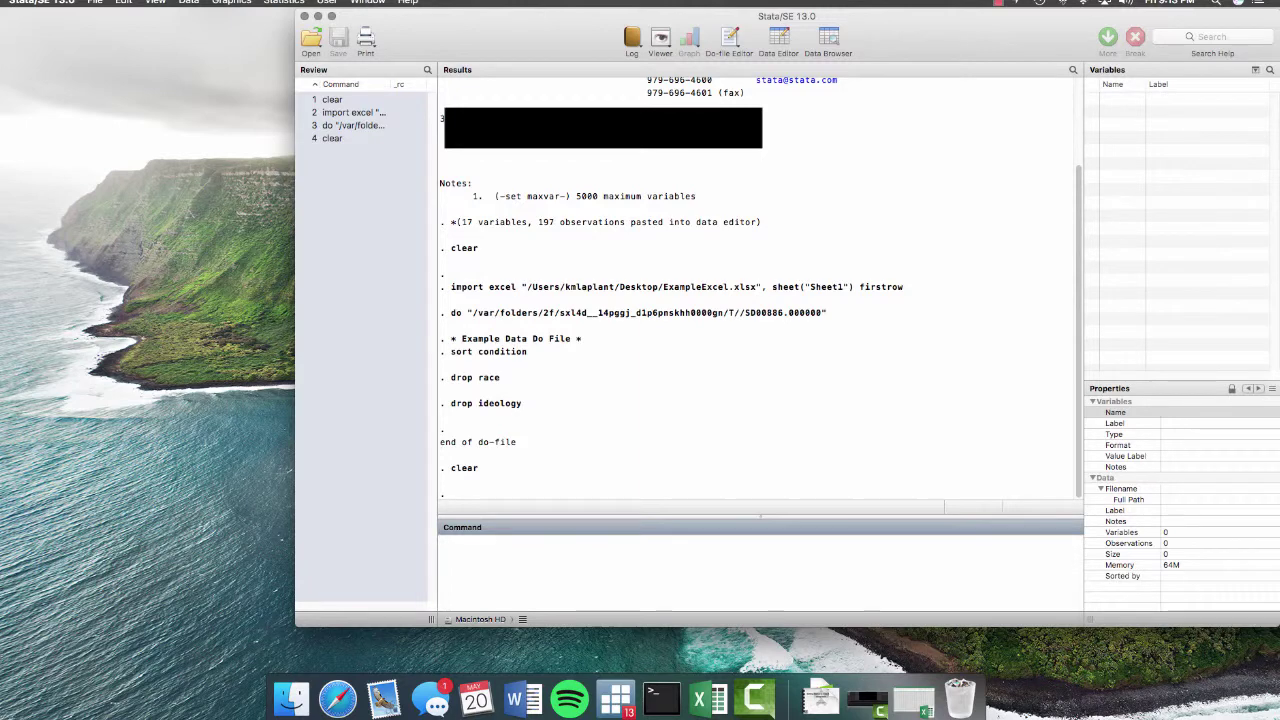
pyautogui.click(350, 112)
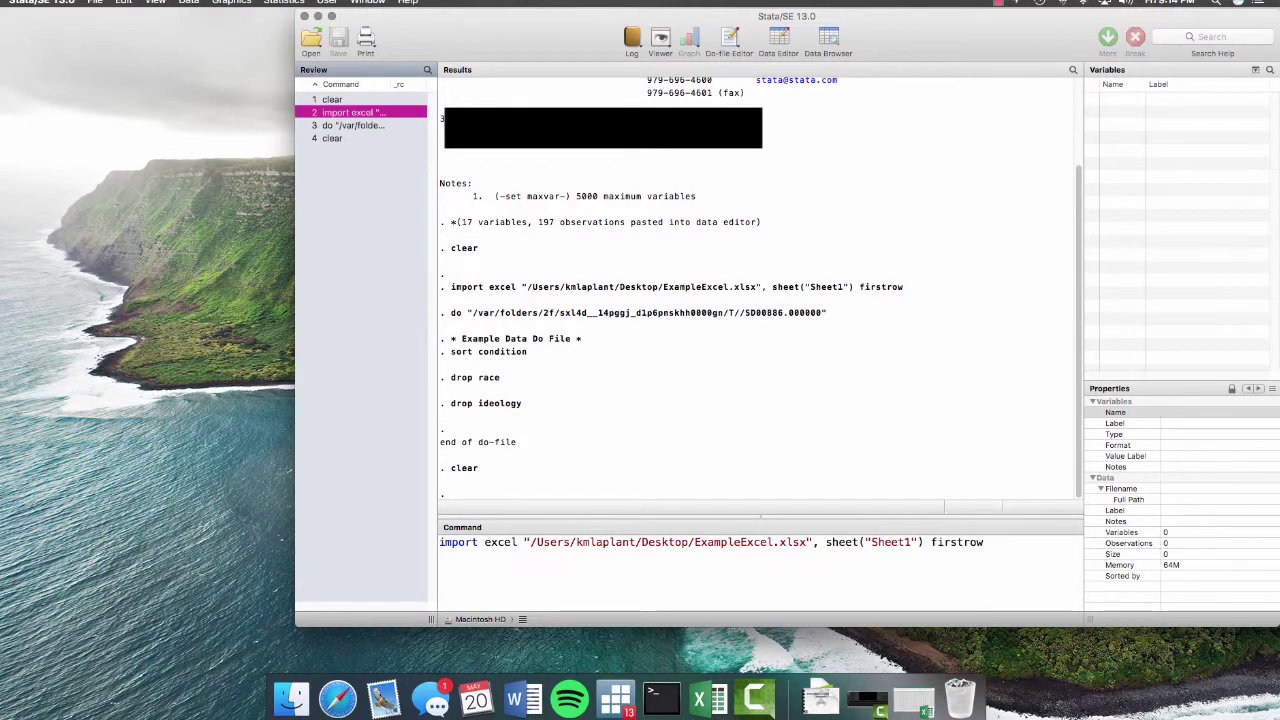
pyautogui.press('Return')
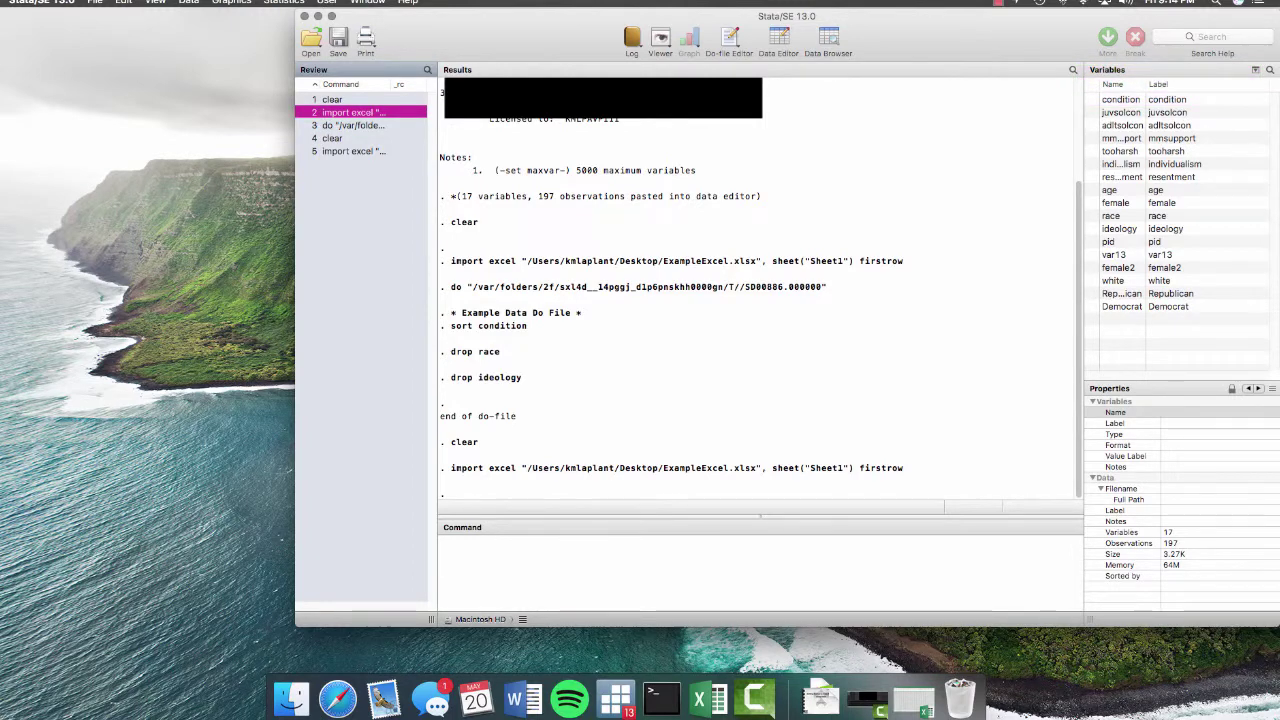
# - Run summarize condition and tab condition (mean .4873096; 101 zeros, 96 ones)
pyautogui.write('summariz')
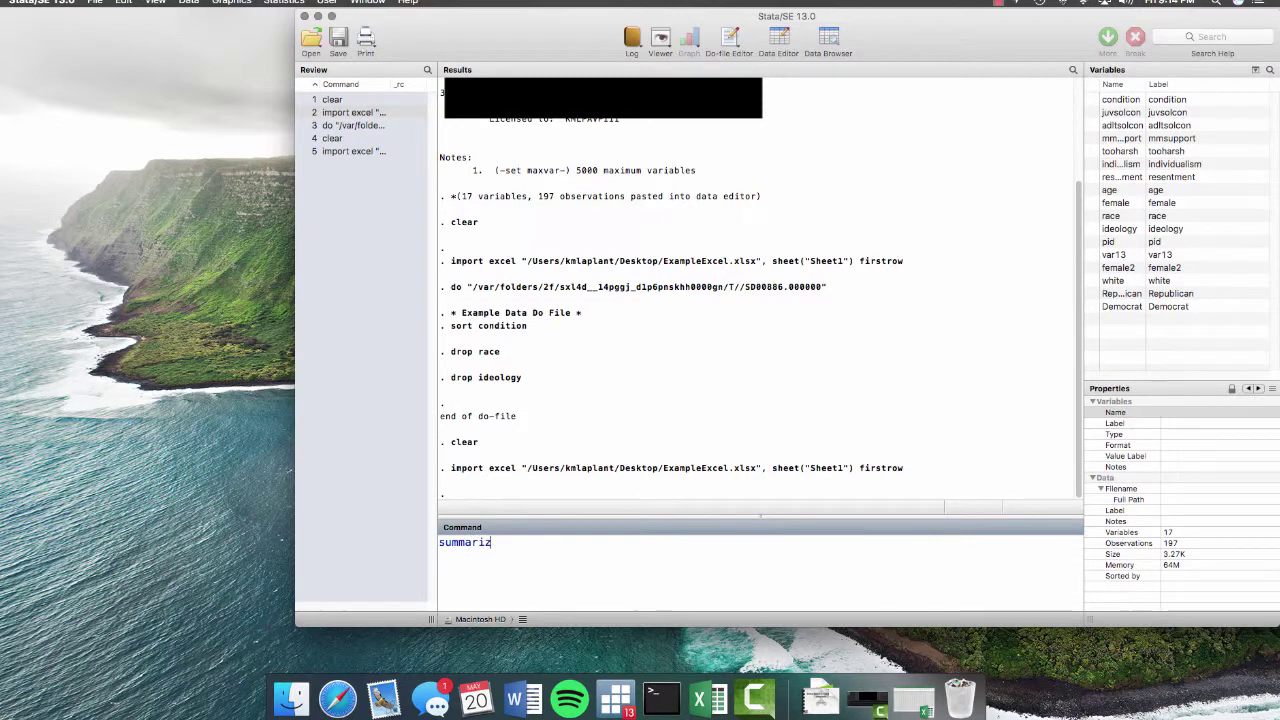
pyautogui.write('e condit')
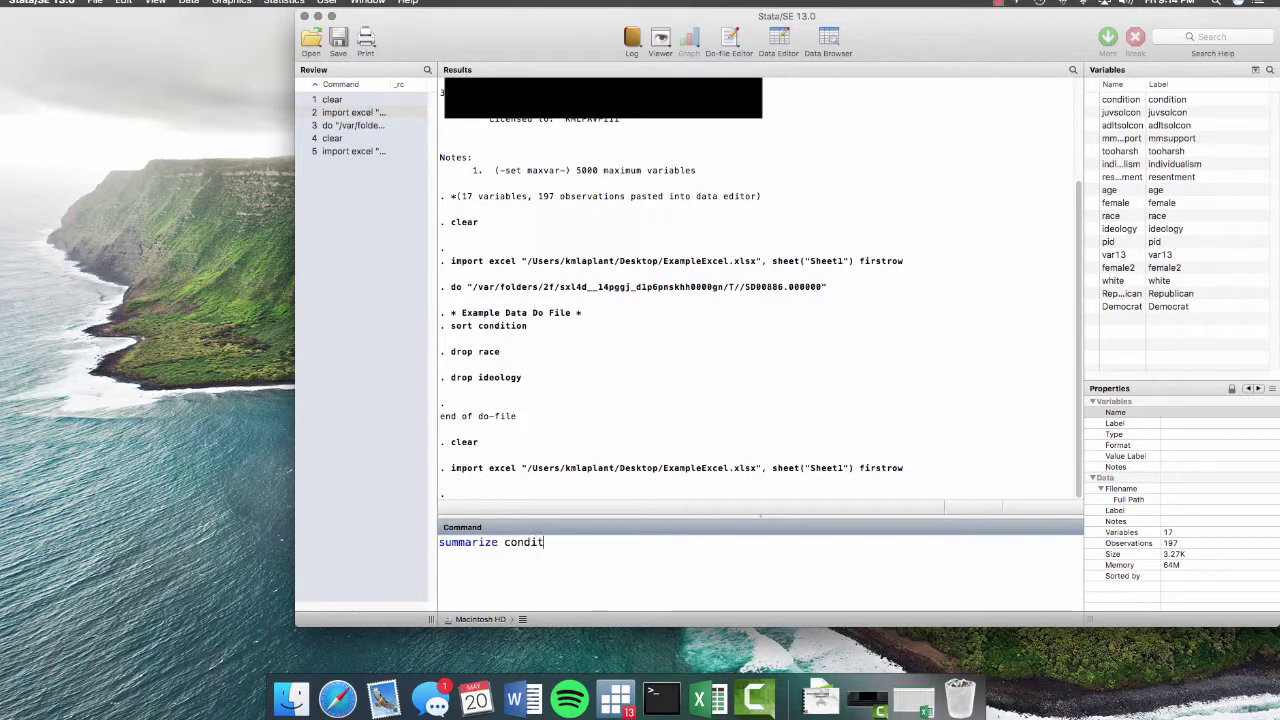
pyautogui.write('ion')
pyautogui.press('Return')
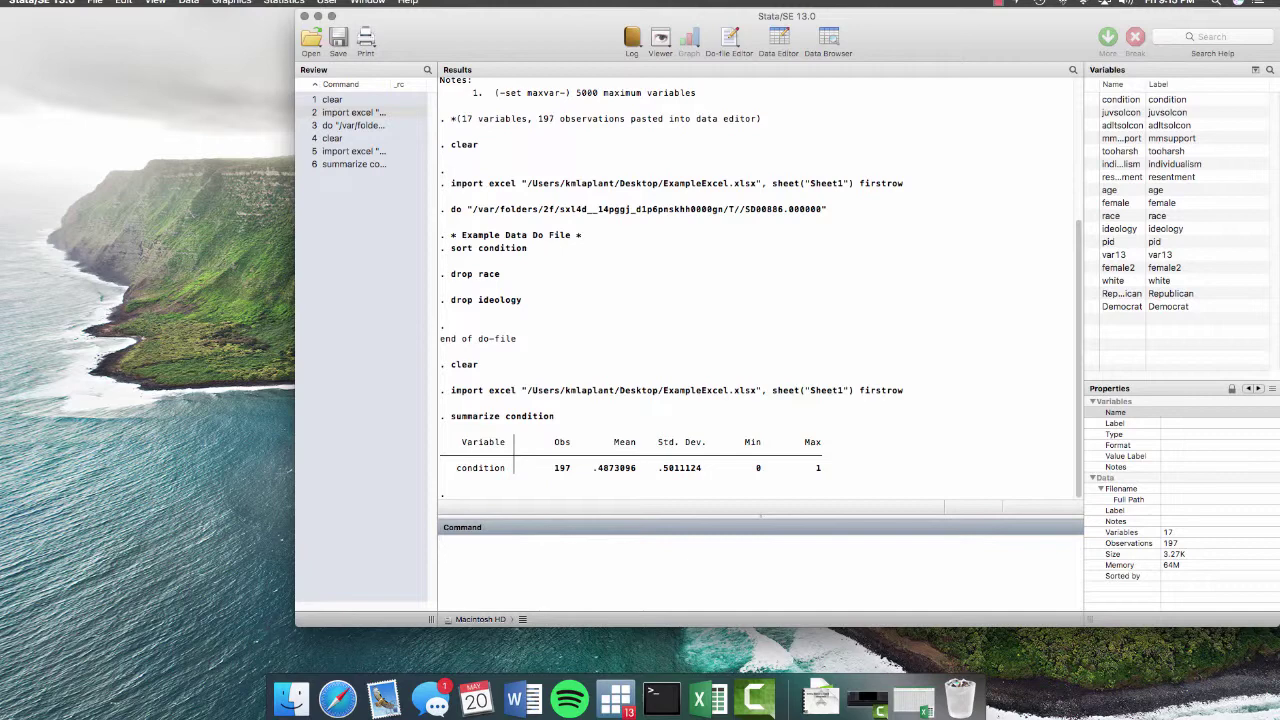
pyautogui.write('tab')
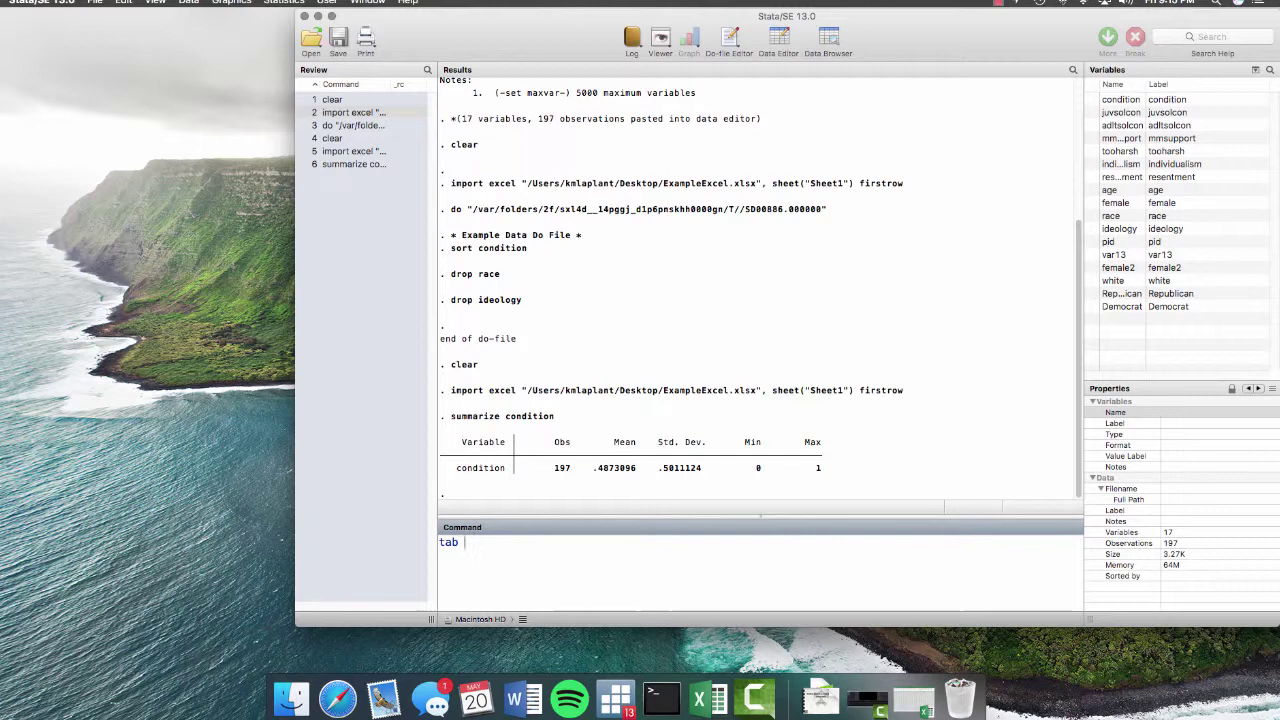
pyautogui.write(' condition')
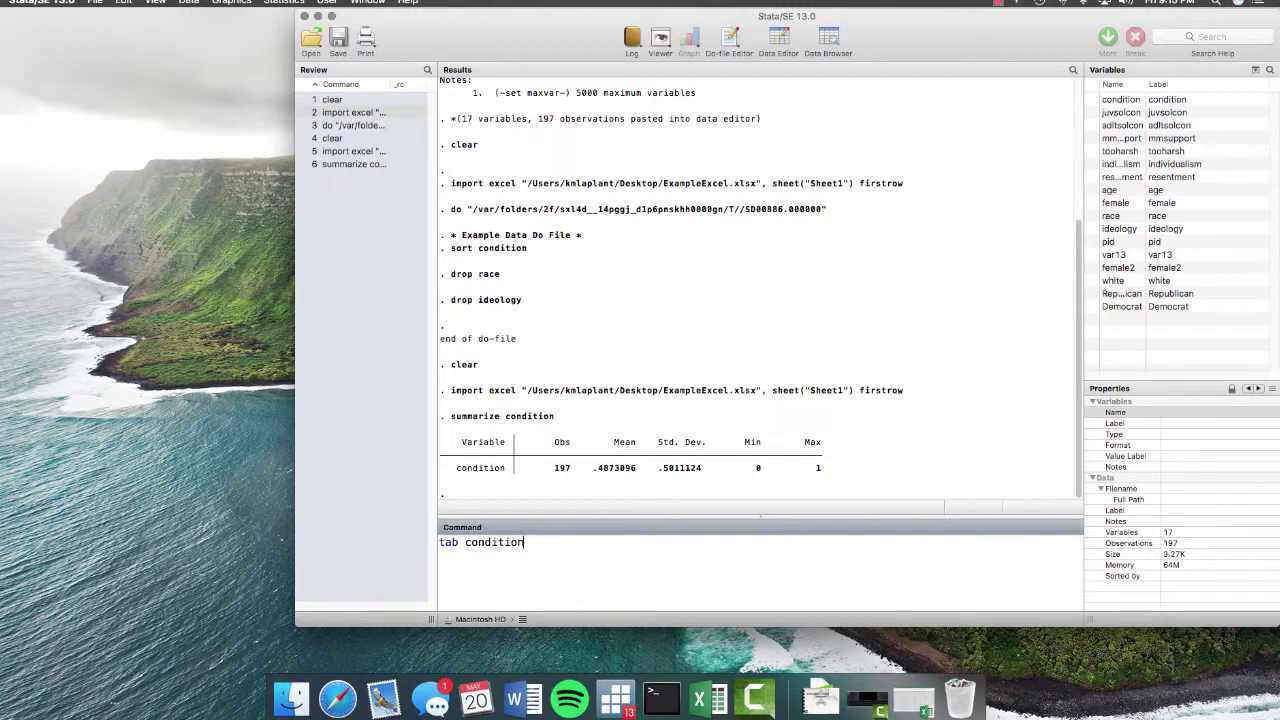
pyautogui.press('Return')
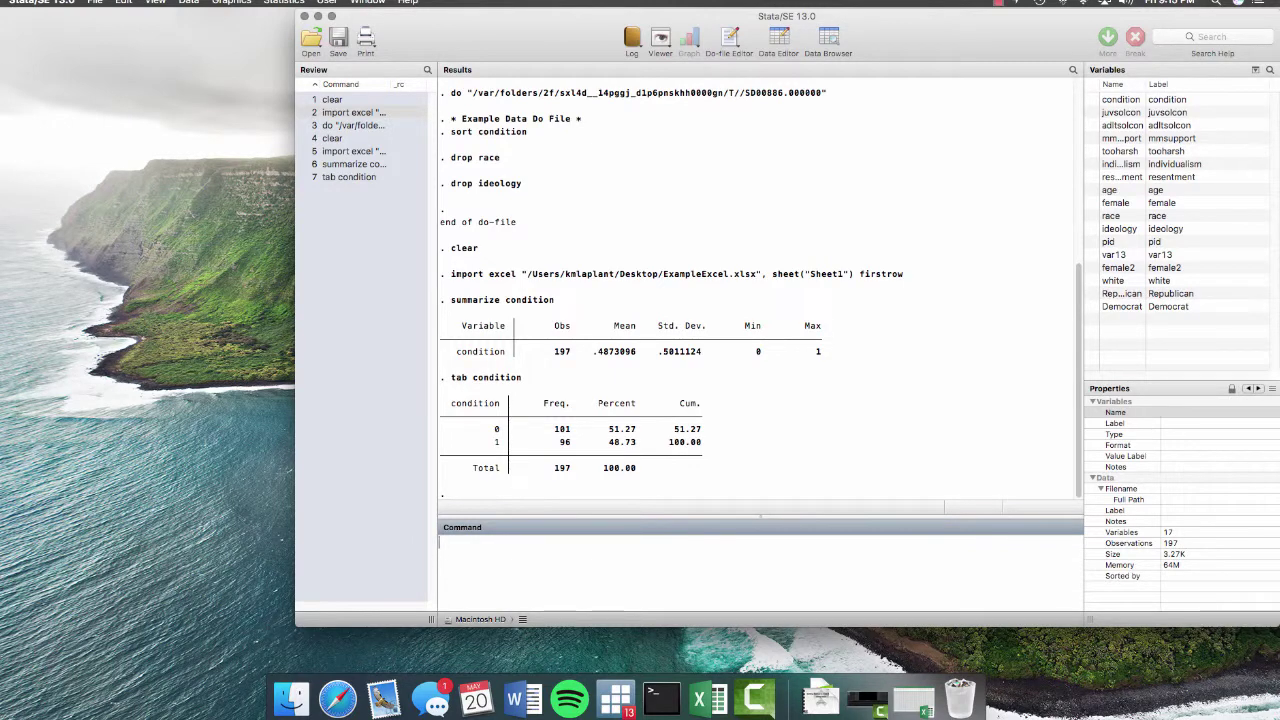
# - Run tab condition female to crosstab condition by female (totals 66, 130, 1)
pyautogui.write('tab conid')
pyautogui.press('BackSpace')
pyautogui.press('BackSpace')
pyautogui.press('BackSpace')
pyautogui.write('ndition female')
pyautogui.press('Return')
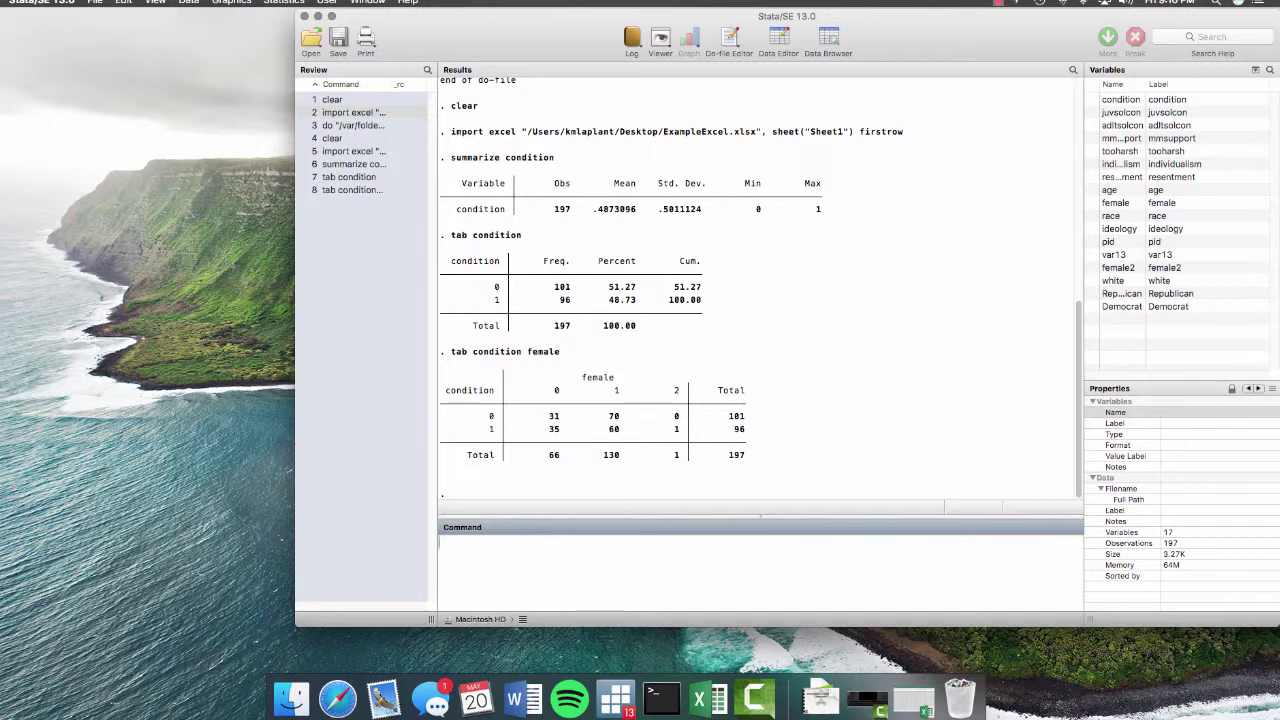
pyautogui.write('label define')
# - Define the value label condition mapping 0 to "Control" and 1 to "Treatment"
pyautogui.write('cond')
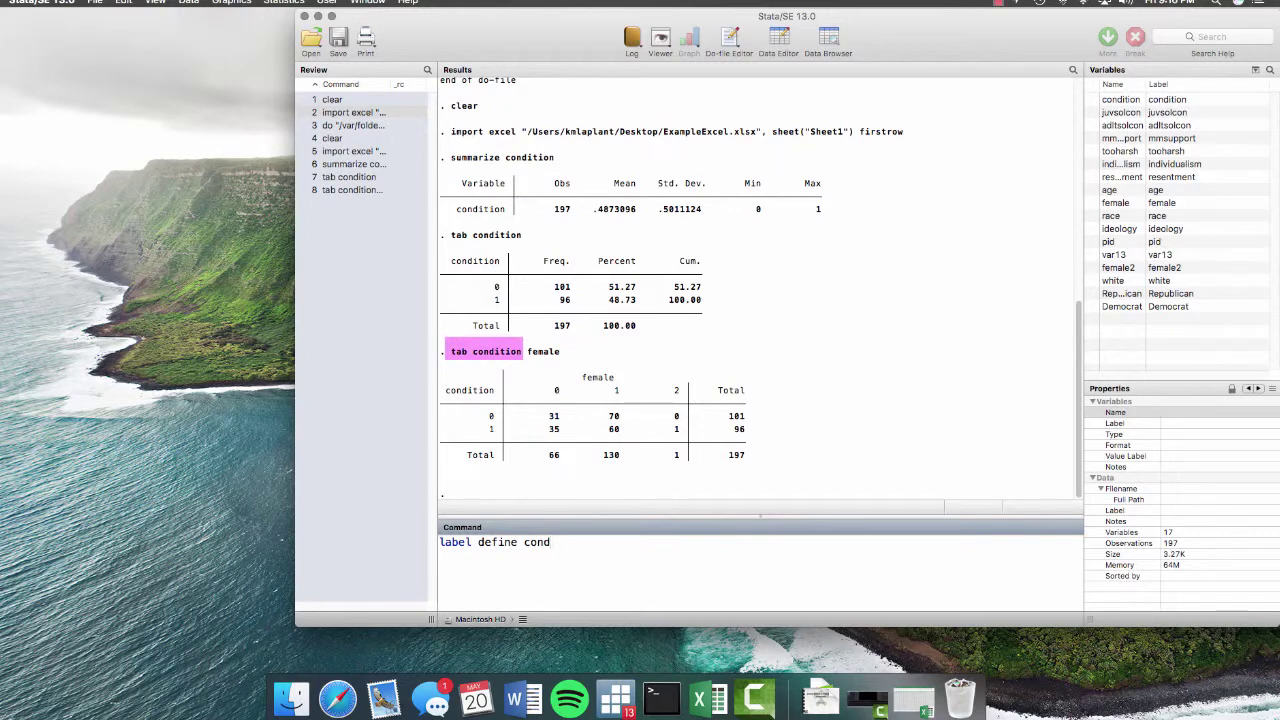
pyautogui.write('ition')
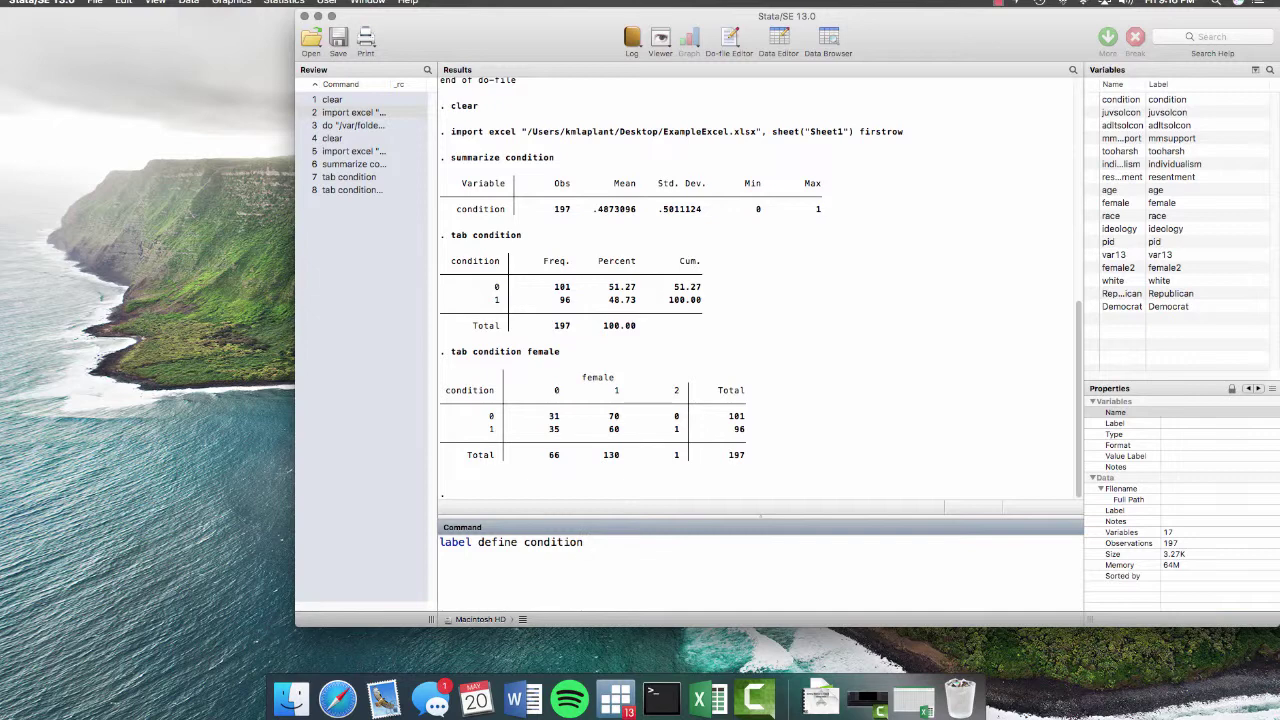
pyautogui.write(' 0"No Trea')
pyautogui.press('BackSpace')
pyautogui.press('BackSpace')
pyautogui.press('BackSpace')
pyautogui.press('BackSpace')
pyautogui.press('BackSpace')
pyautogui.press('BackSpace')
pyautogui.press('BackSpace')
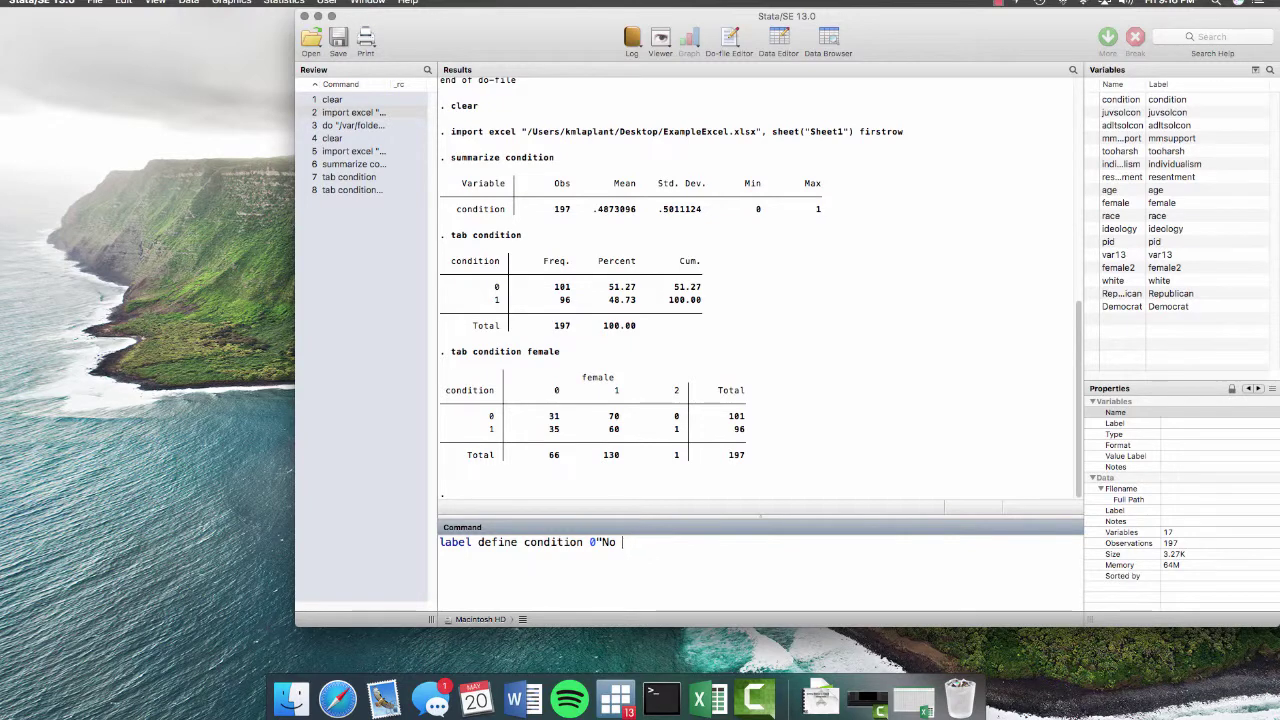
pyautogui.write('Control" 1"Treat')
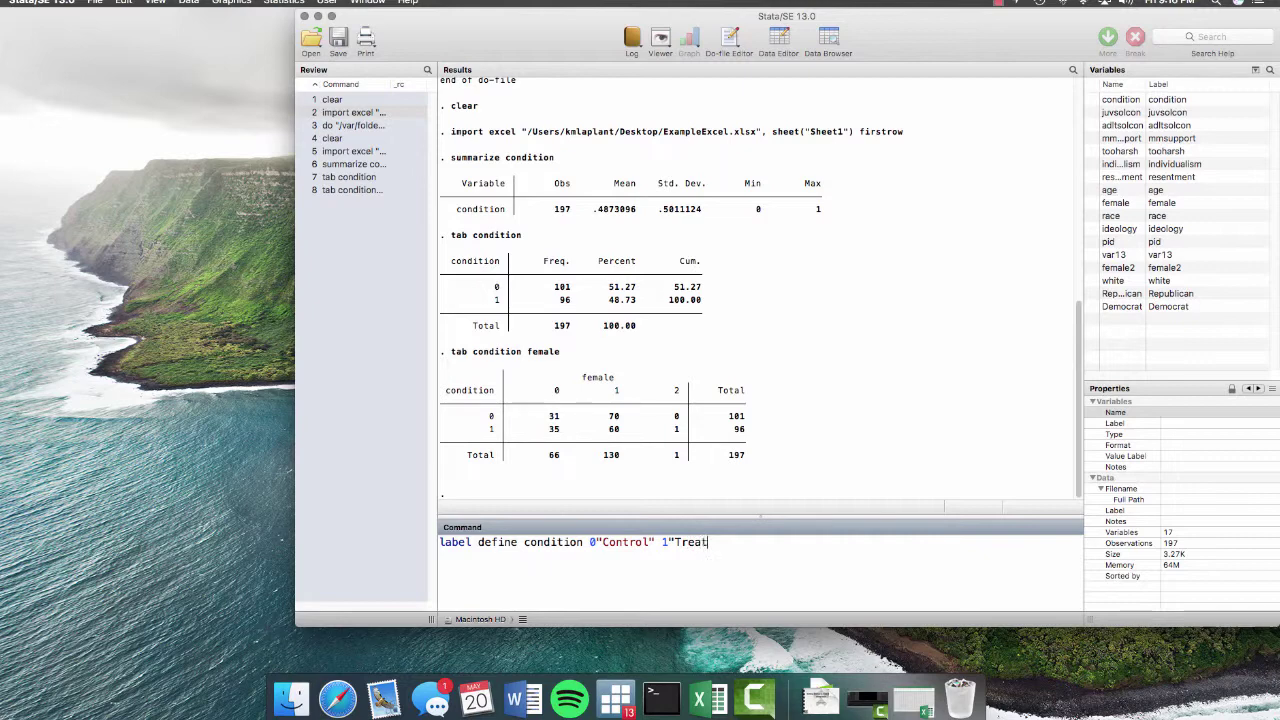
pyautogui.write('ment"')
pyautogui.press('Return')
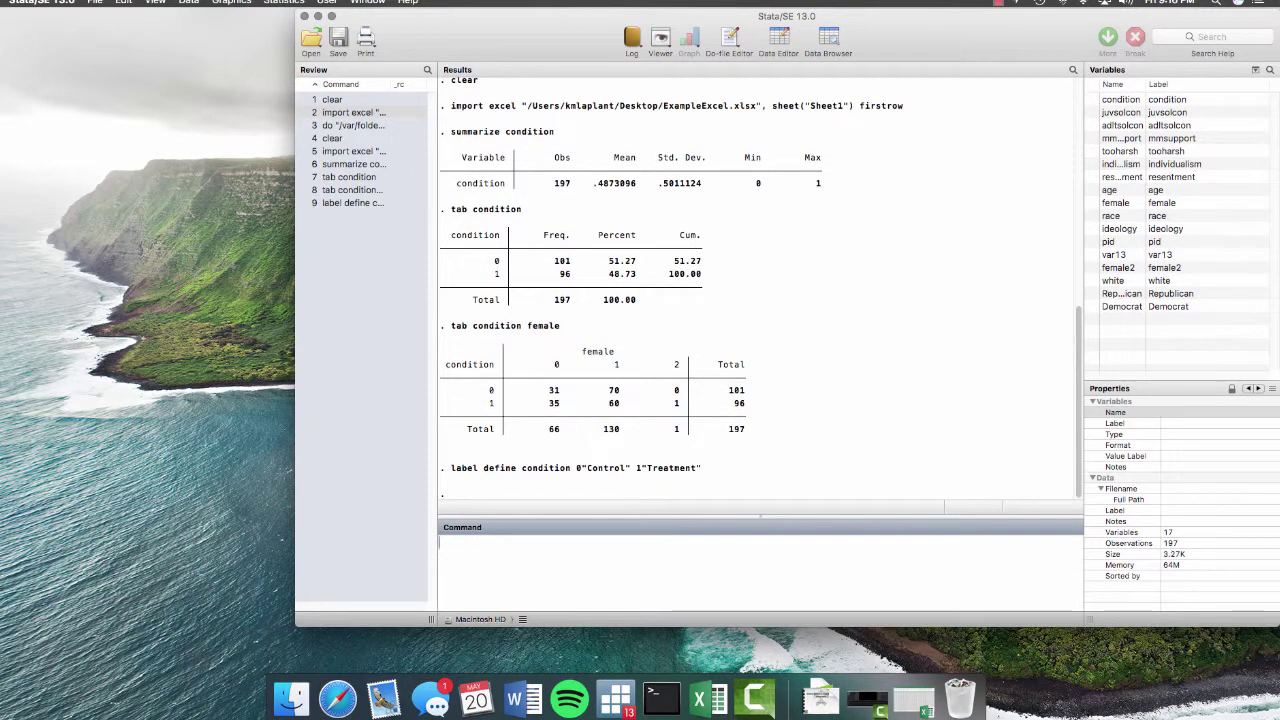
pyautogui.write('label values')
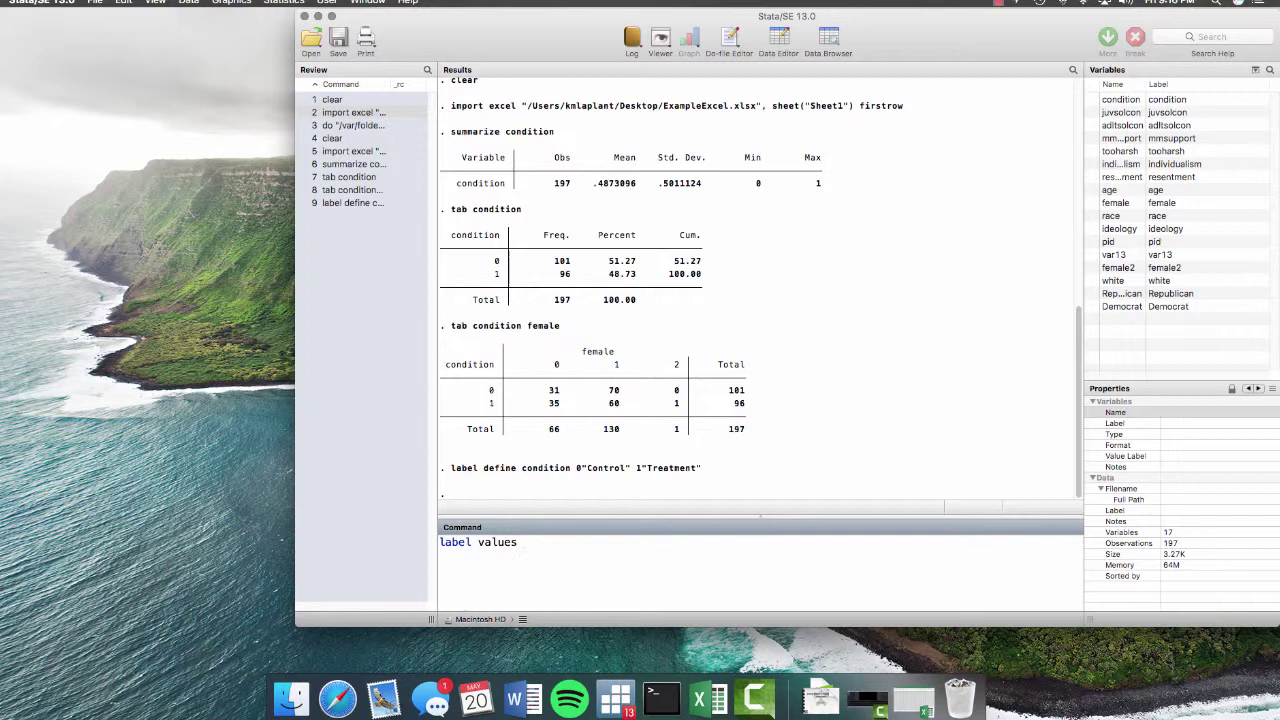
# - Attach the condition label to condition and retabulate it: Control 101, Treatment 96
pyautogui.write('condition')
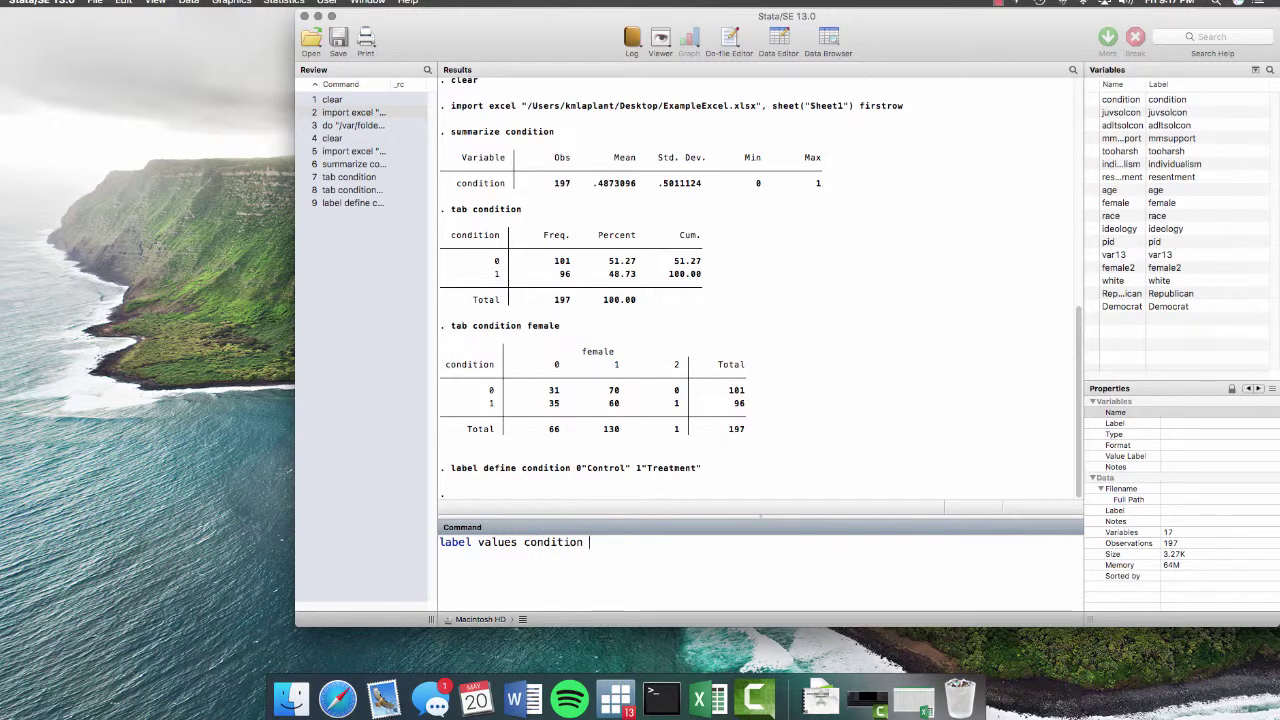
pyautogui.write(' condition')
pyautogui.press('Return')
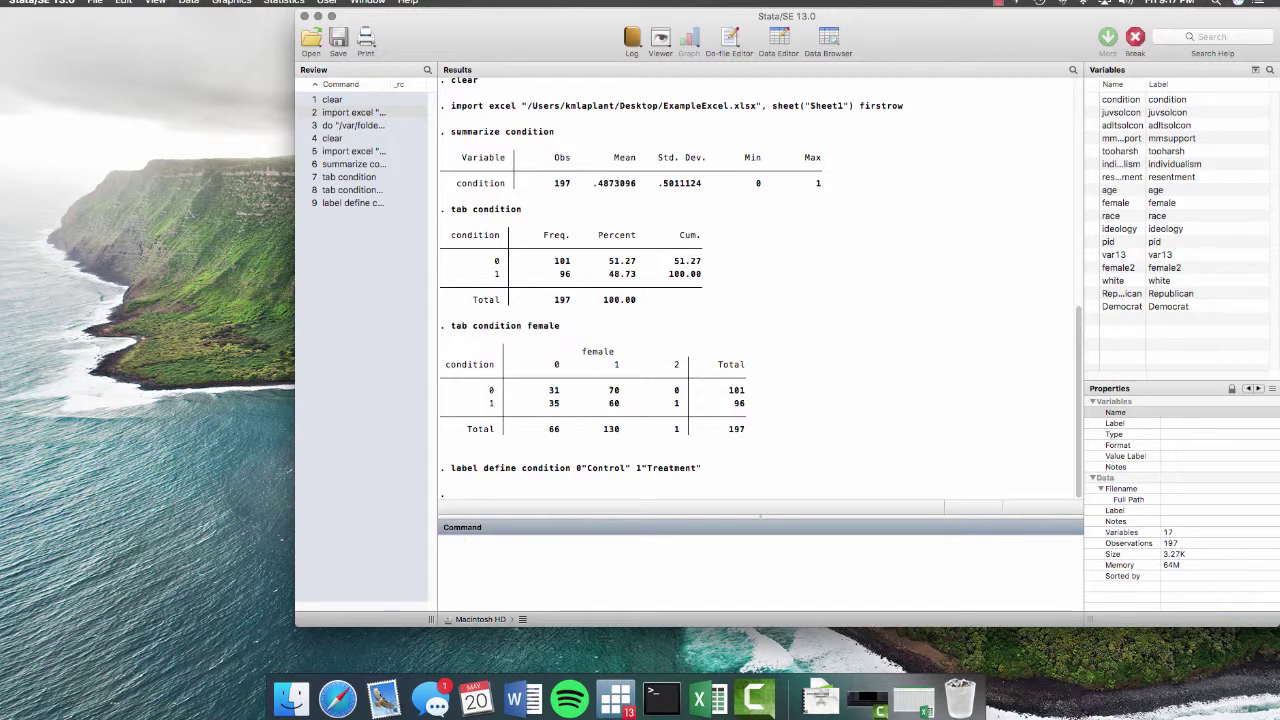
pyautogui.write('tab condition')
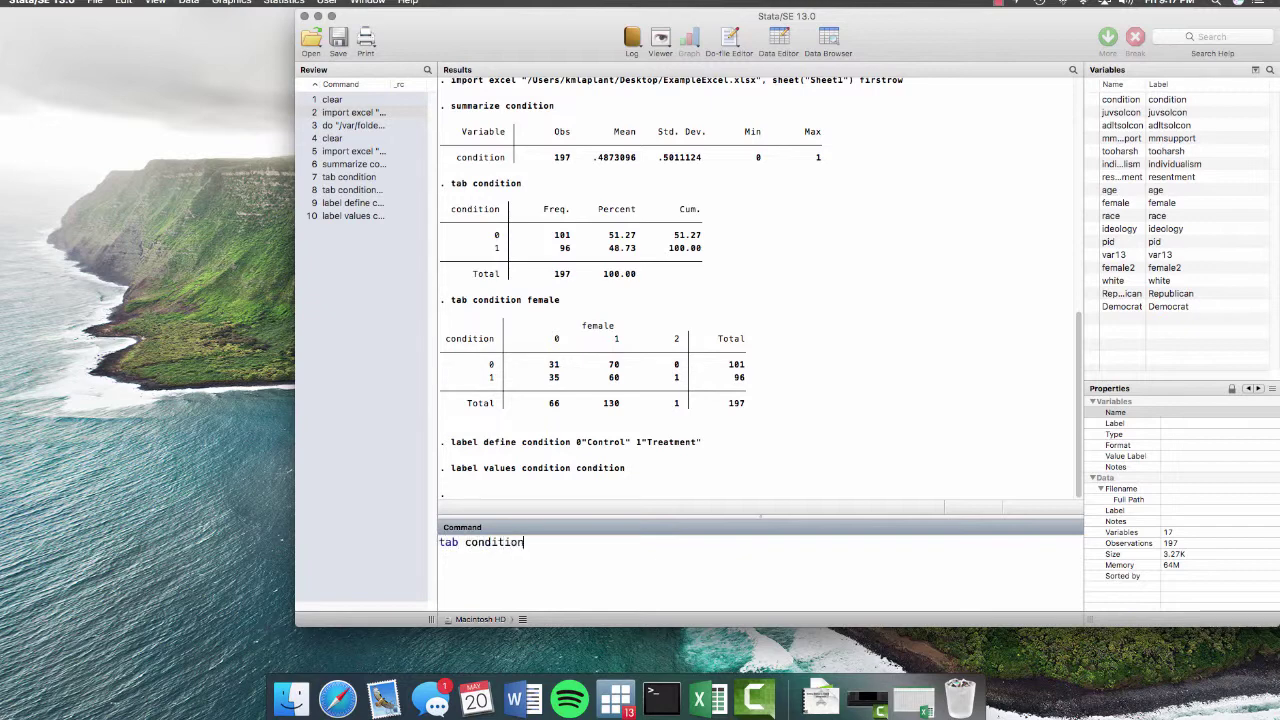
pyautogui.press('Return')
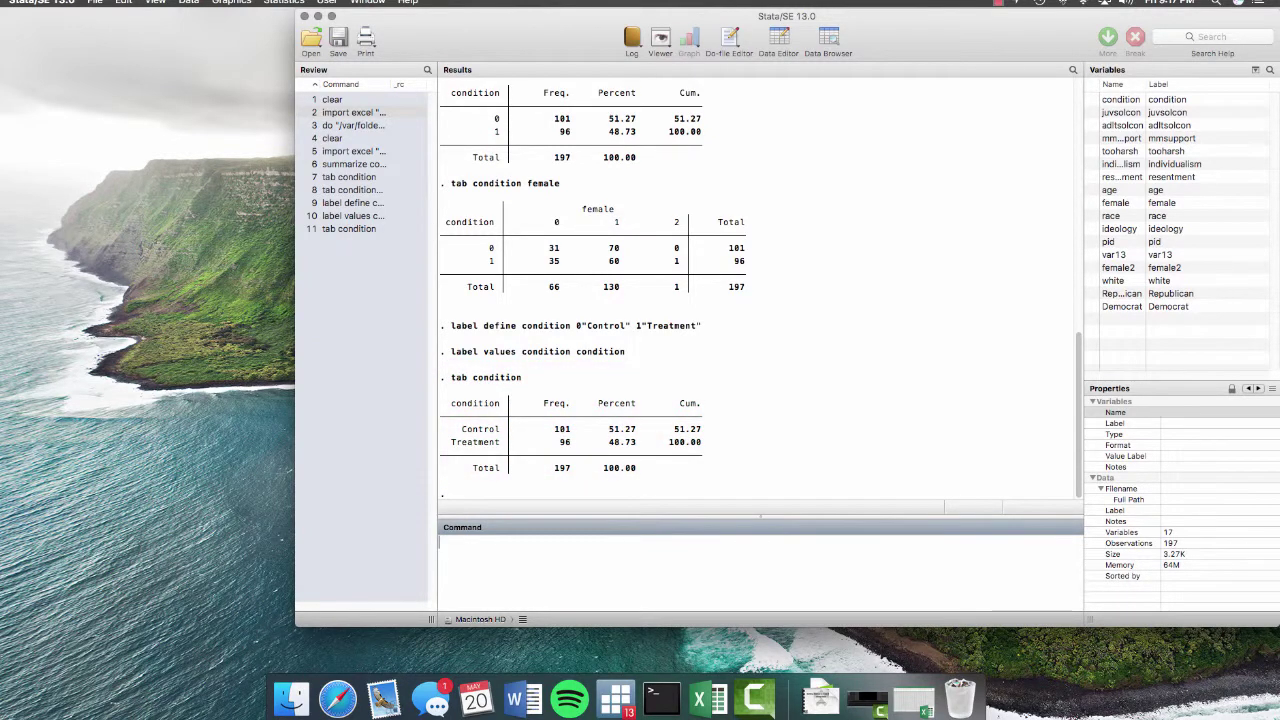
# - Define the female label (0 Male, 1 Female, 2 Other) and attach it to the female variable
pyautogui.write('label define female')
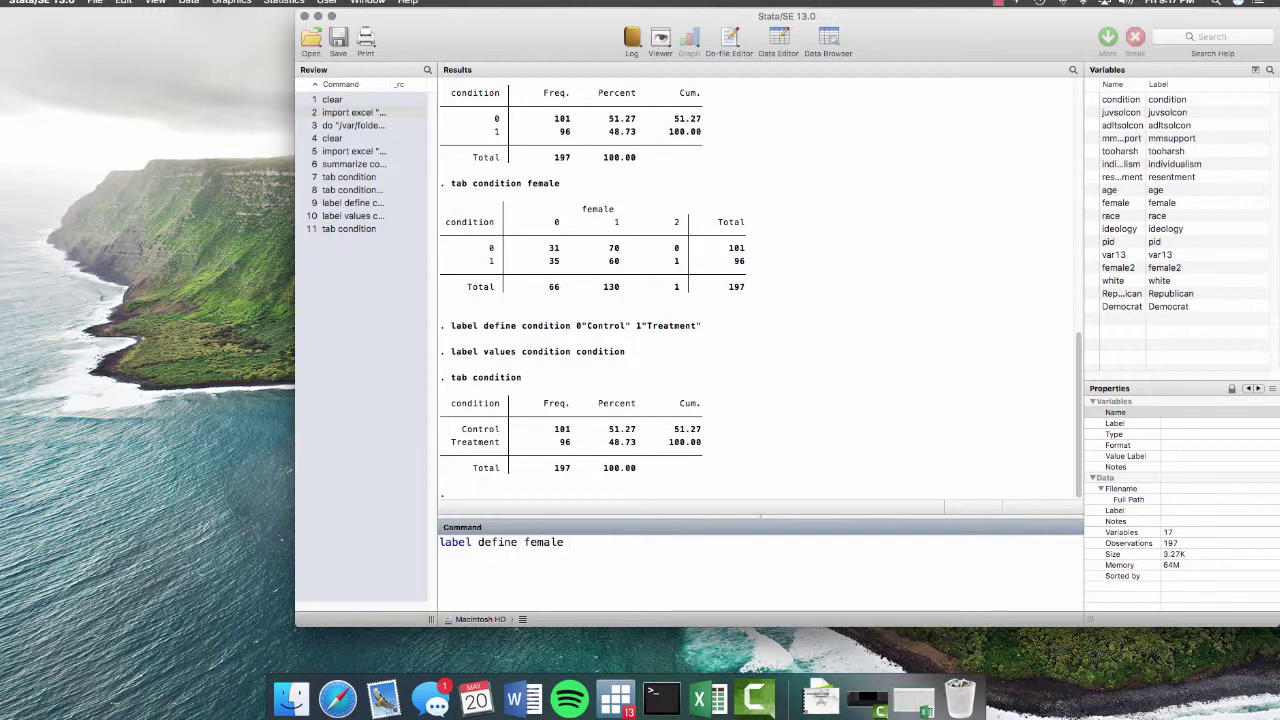
pyautogui.write(' 0"Male" 1')
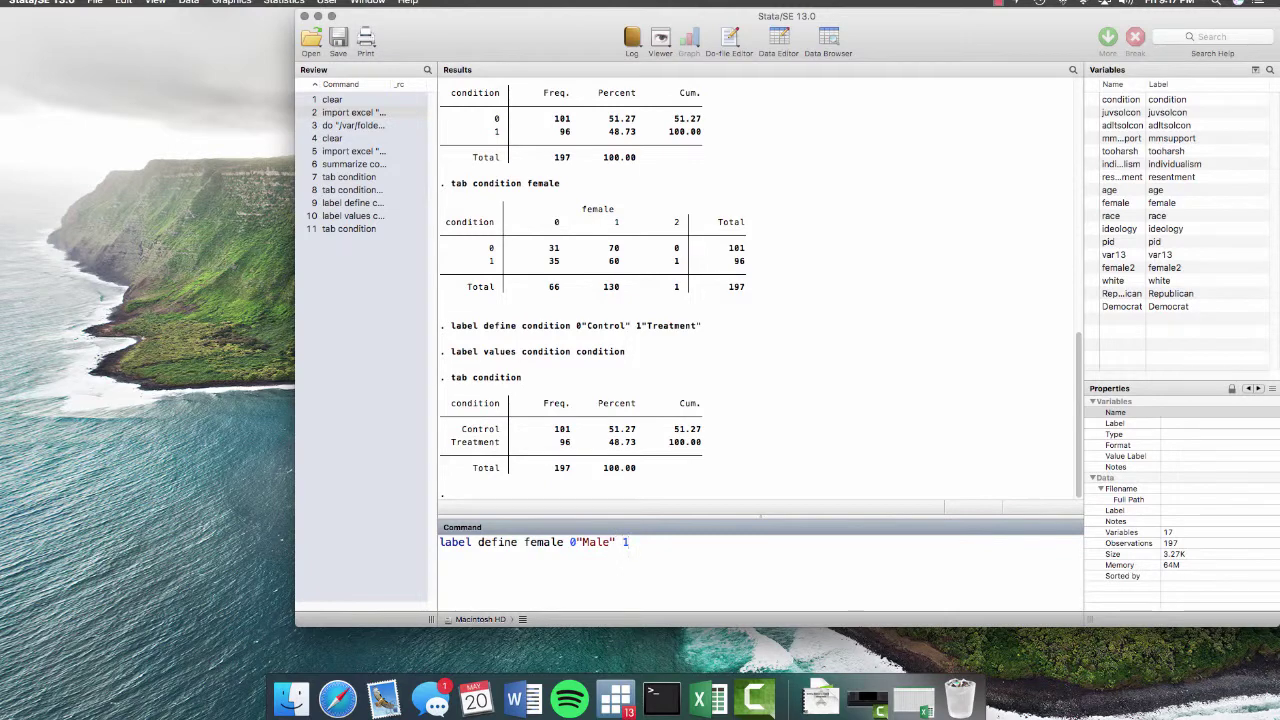
pyautogui.write('"Female" 2"Other')
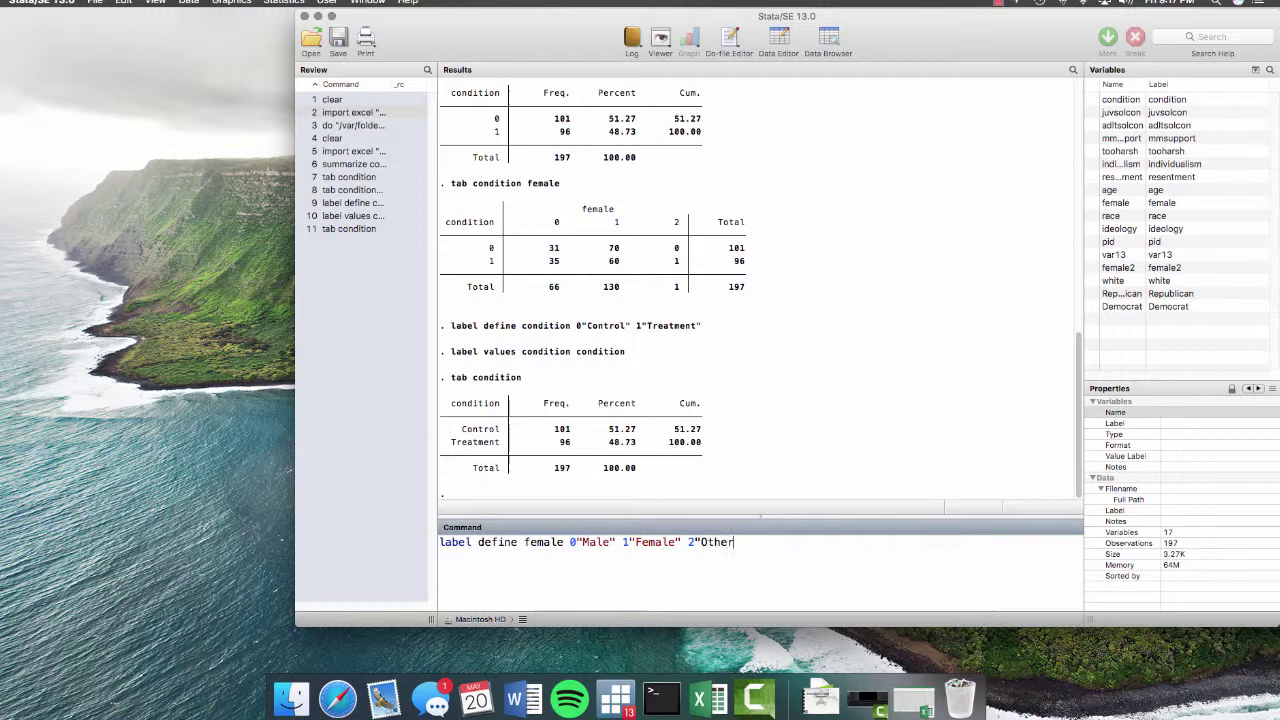
pyautogui.write('"')
pyautogui.press('Return')
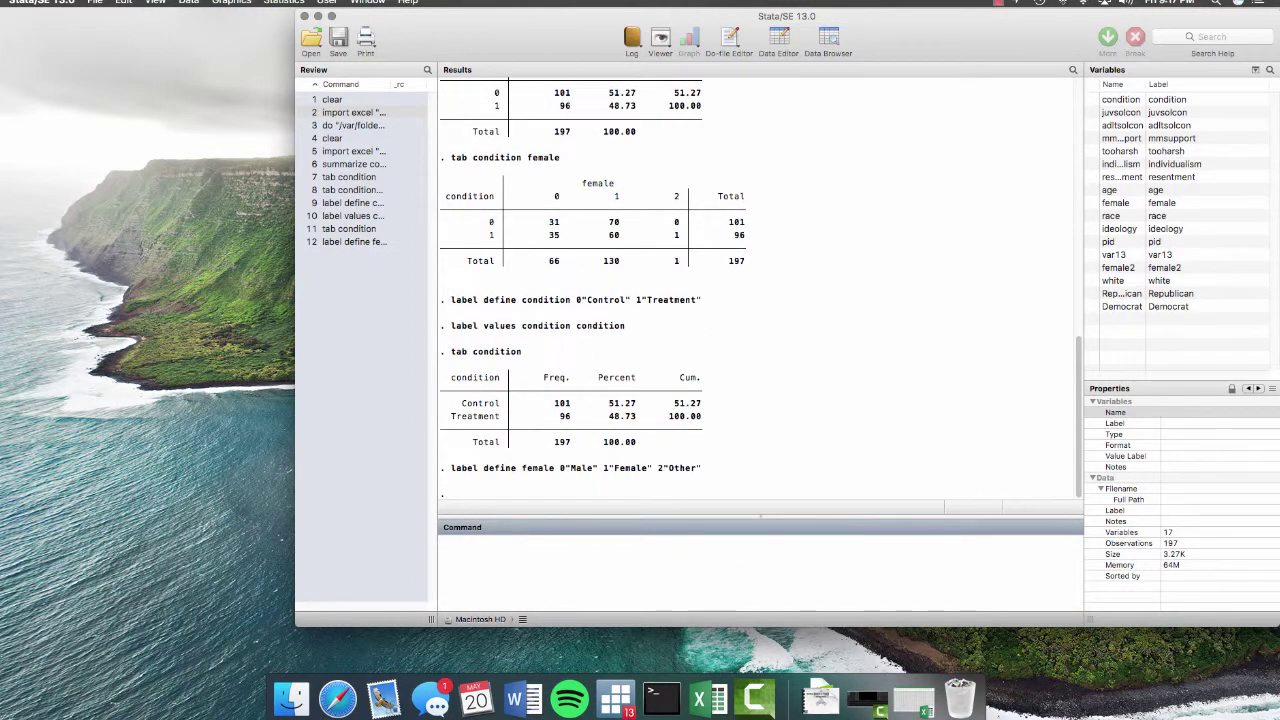
pyautogui.write('label values ')
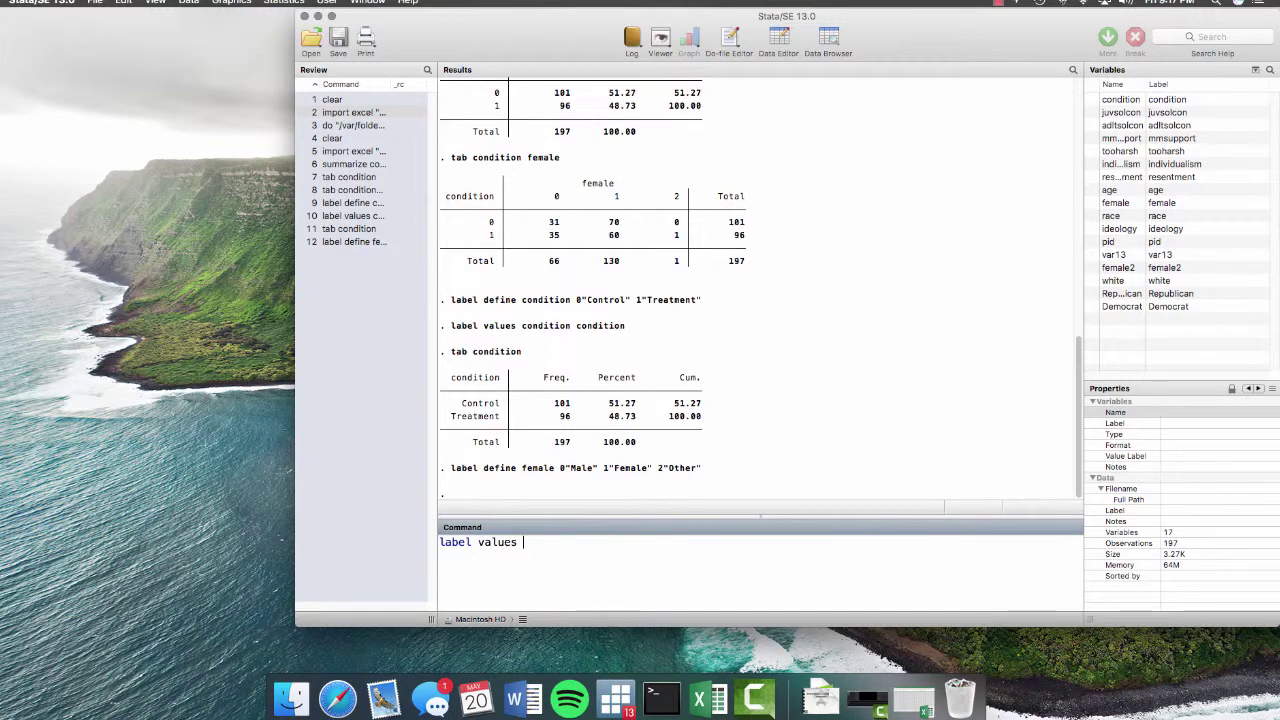
pyautogui.write('female female')
pyautogui.press('Return')
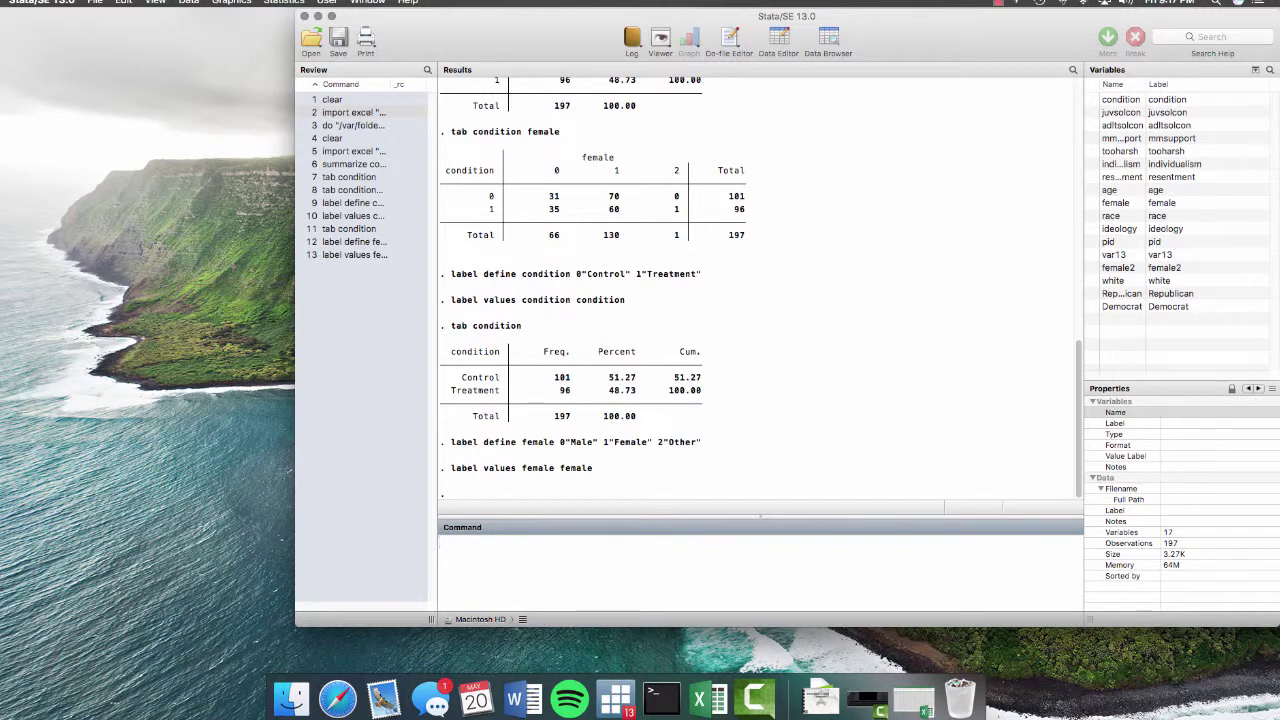
# - Run the crosstab tab condition female
pyautogui.click(349, 228)
pyautogui.click(530, 542)
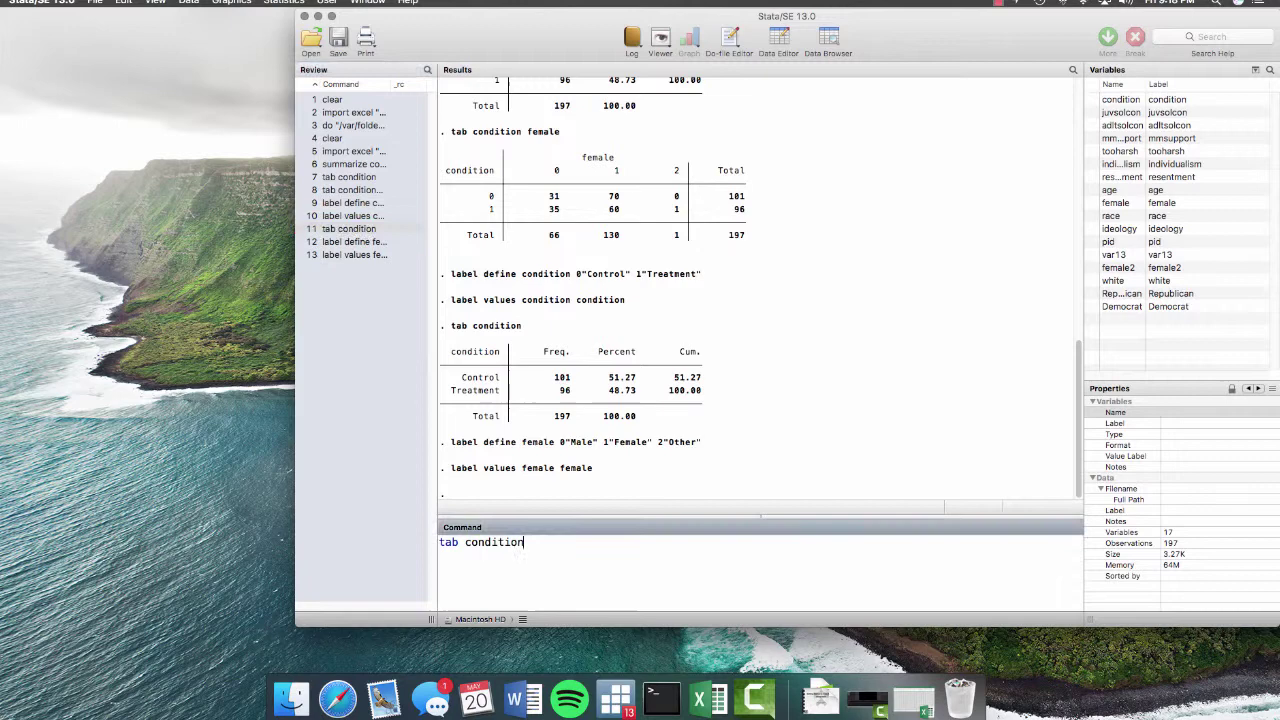
pyautogui.write('female')
pyautogui.press('Return')
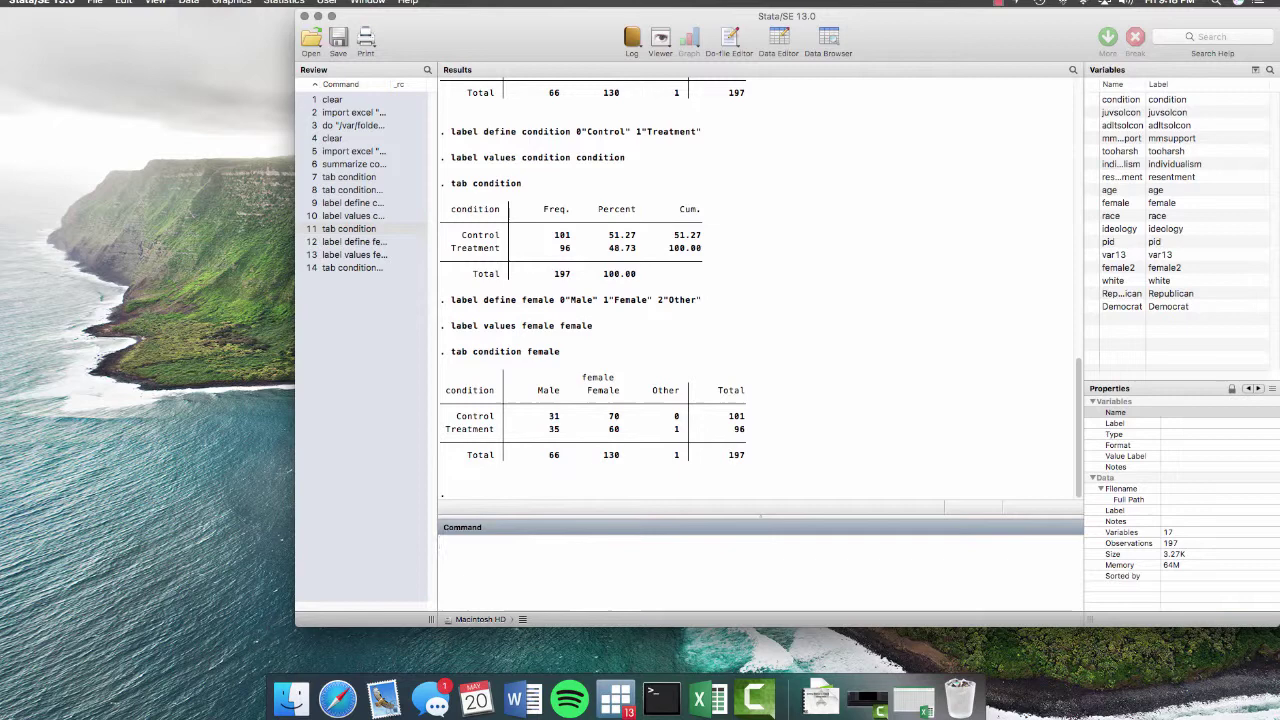
# - Label the female variable "Gender" and rerun the condition-by-female crosstab
pyautogui.write('label ')
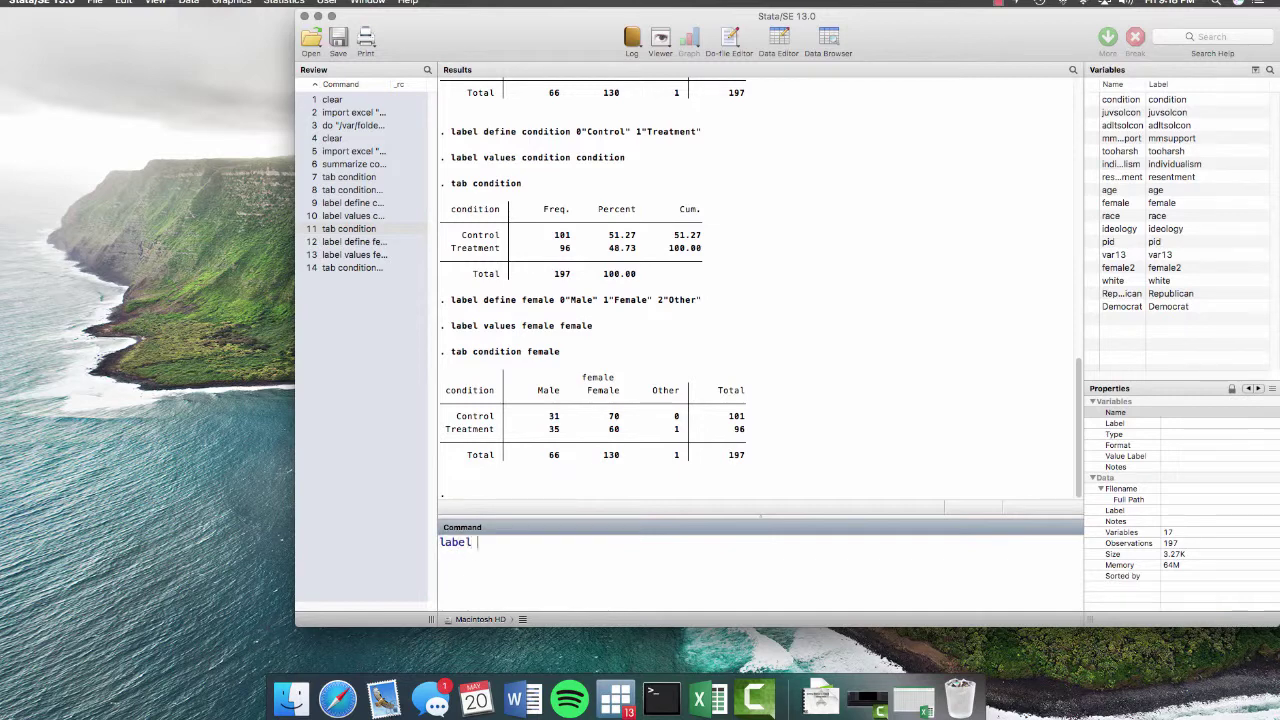
pyautogui.write('variable female "Gender"')
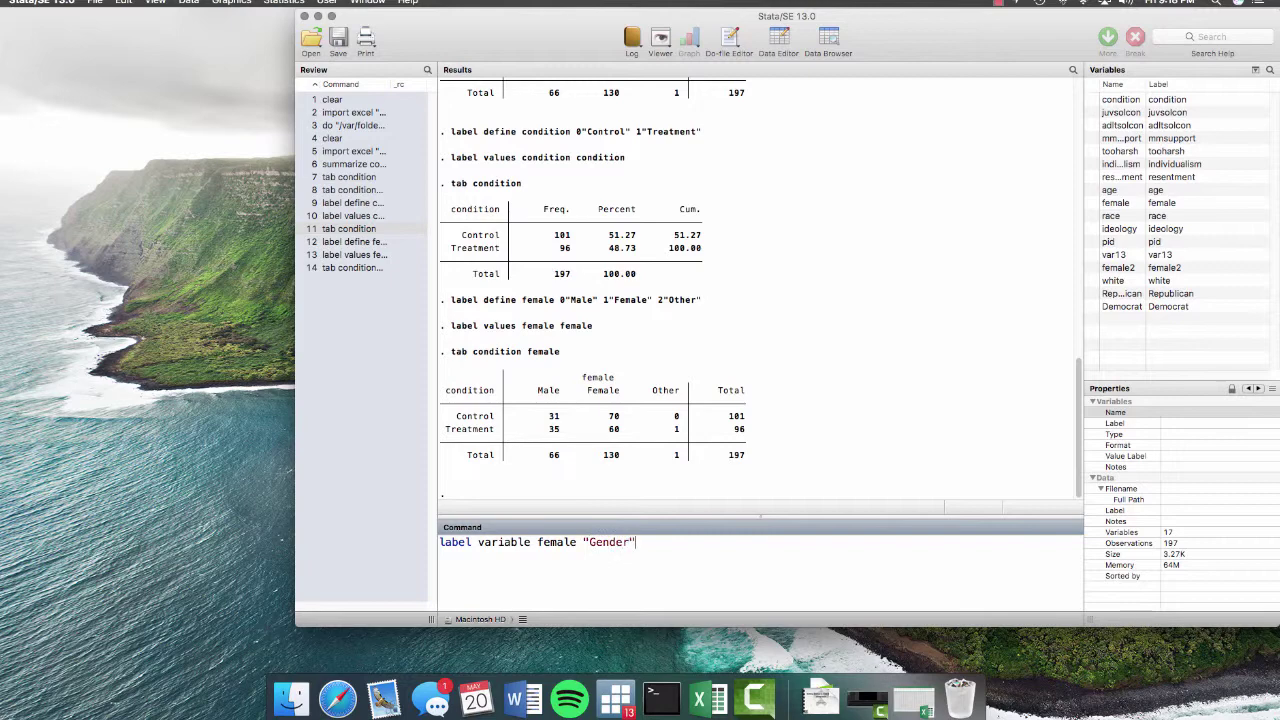
pyautogui.press('Return')
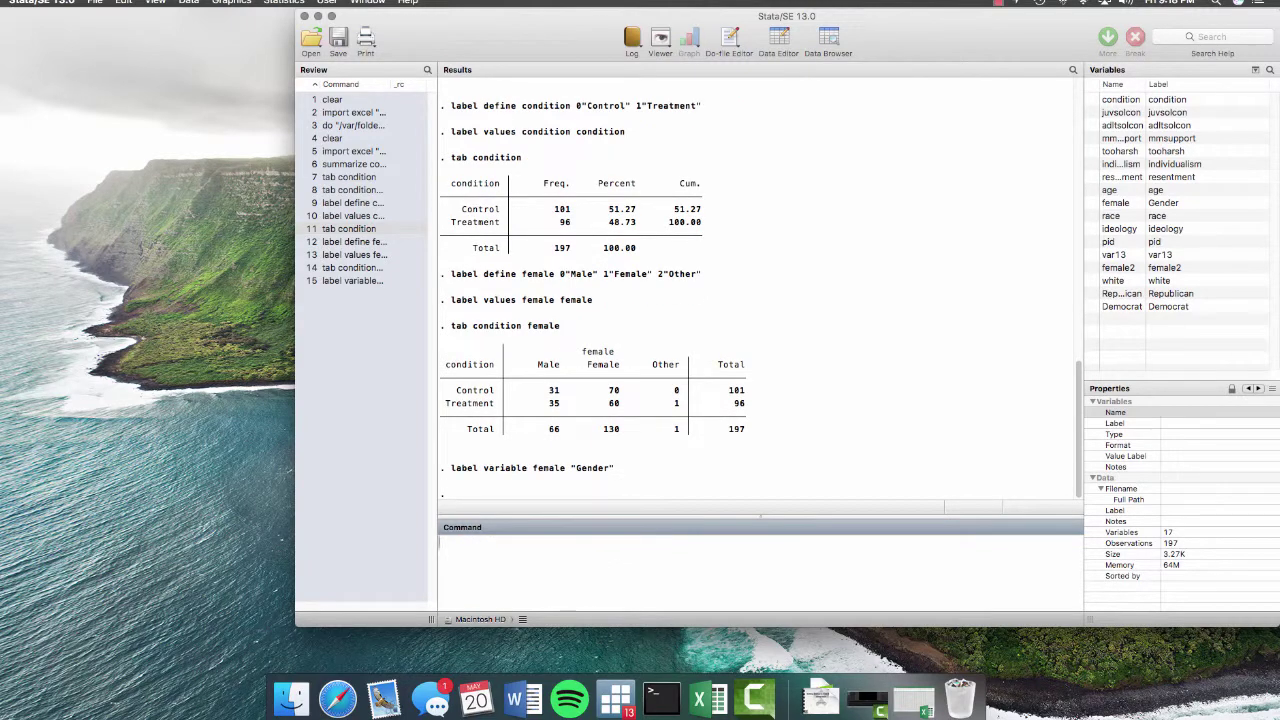
pyautogui.press('pageup')
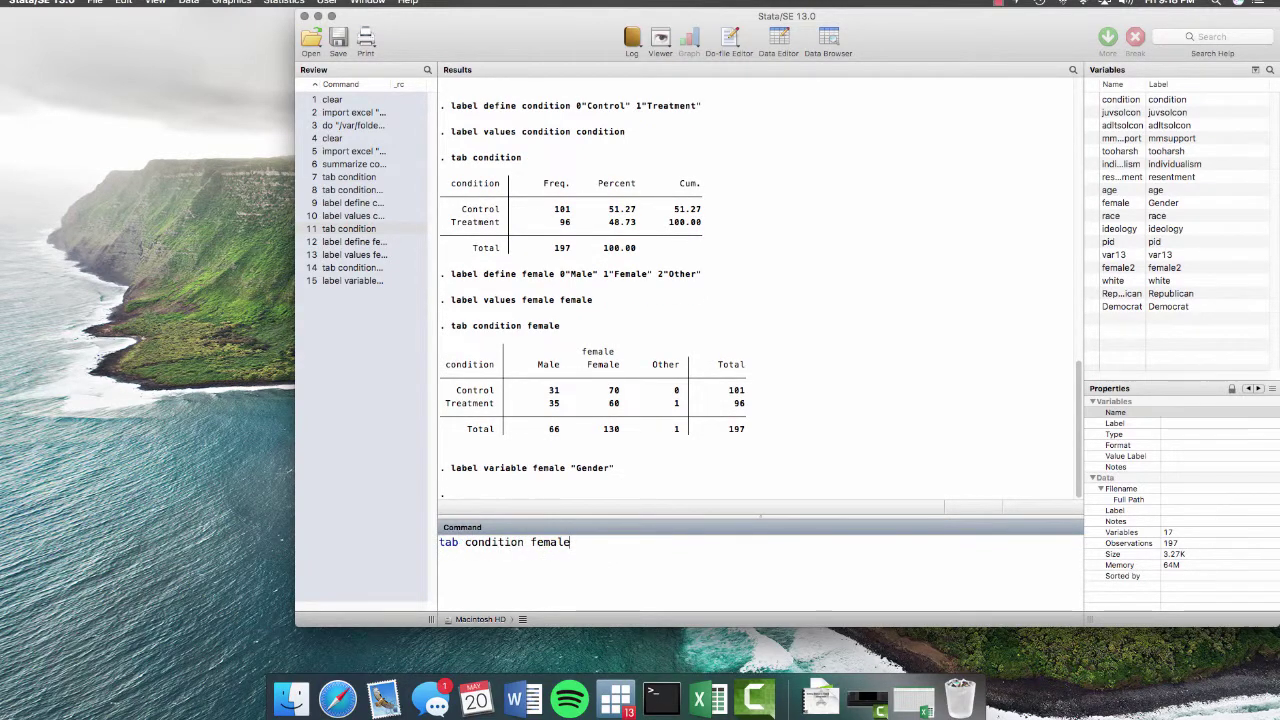
pyautogui.press('Return')
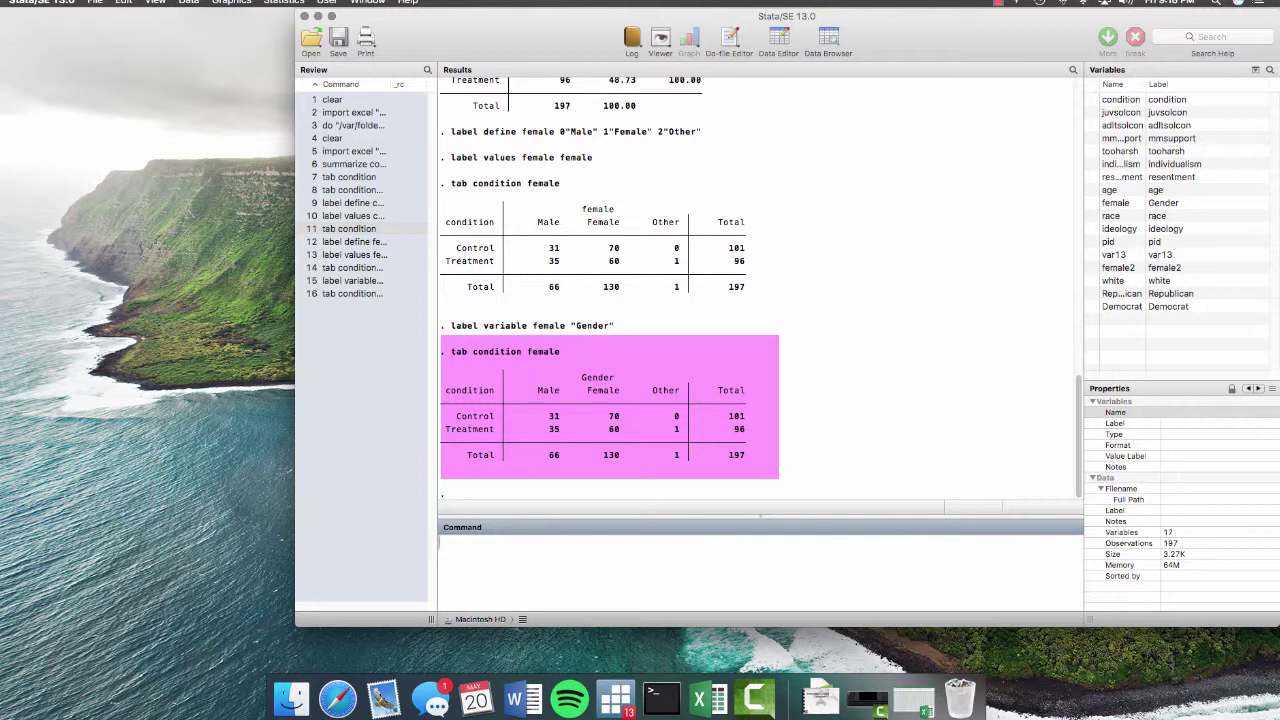
pyautogui.press('pageup')
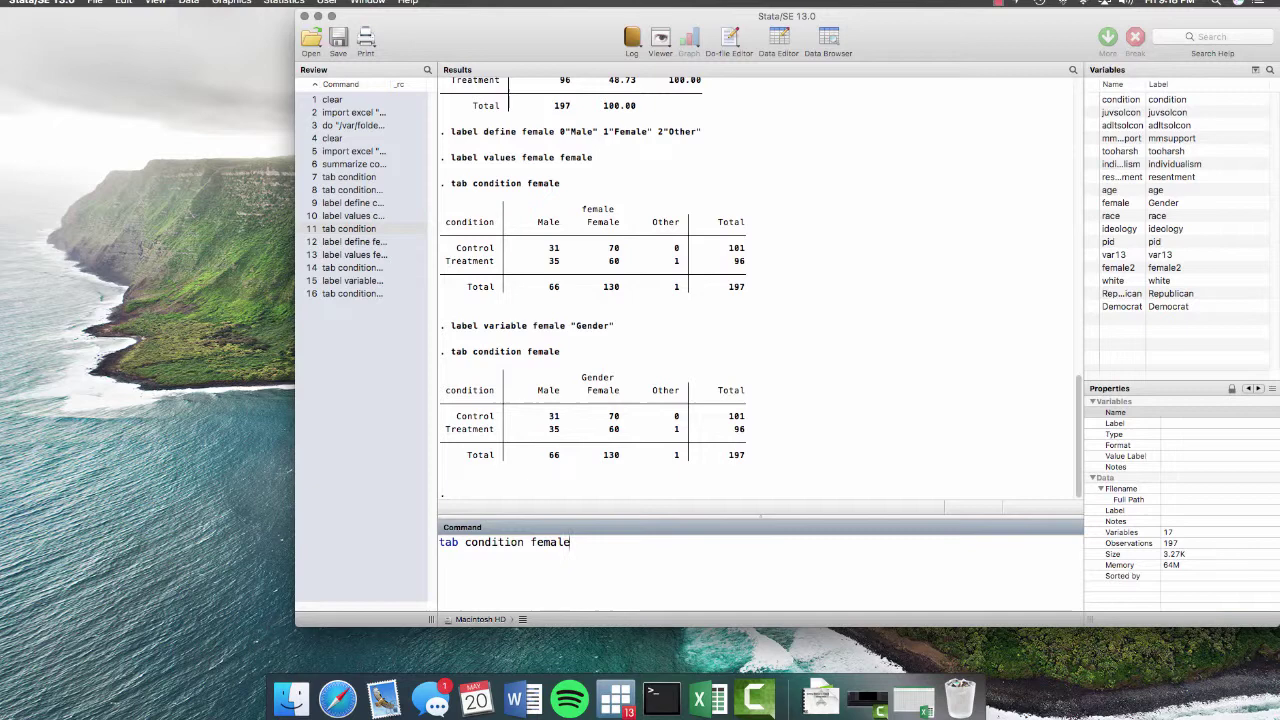
# - Rerun tab condition female with column and row percentages added
pyautogui.write(',')
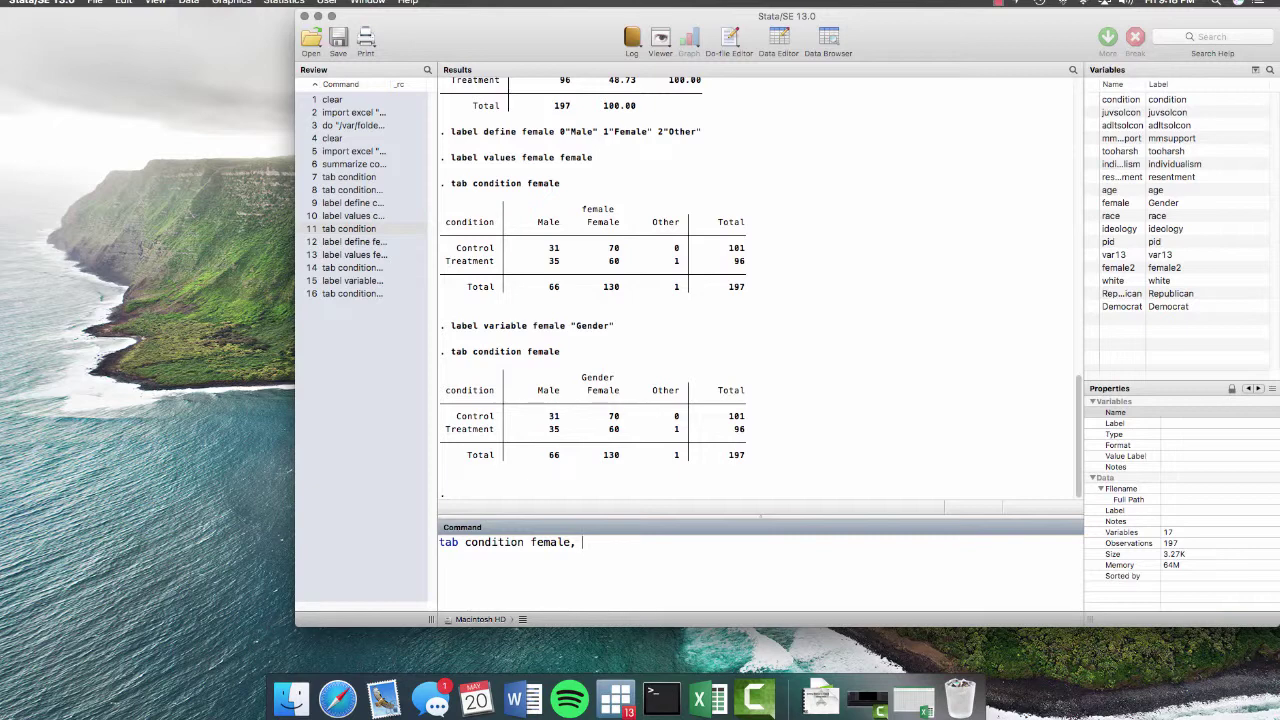
pyautogui.write(' column row')
pyautogui.press('Return')
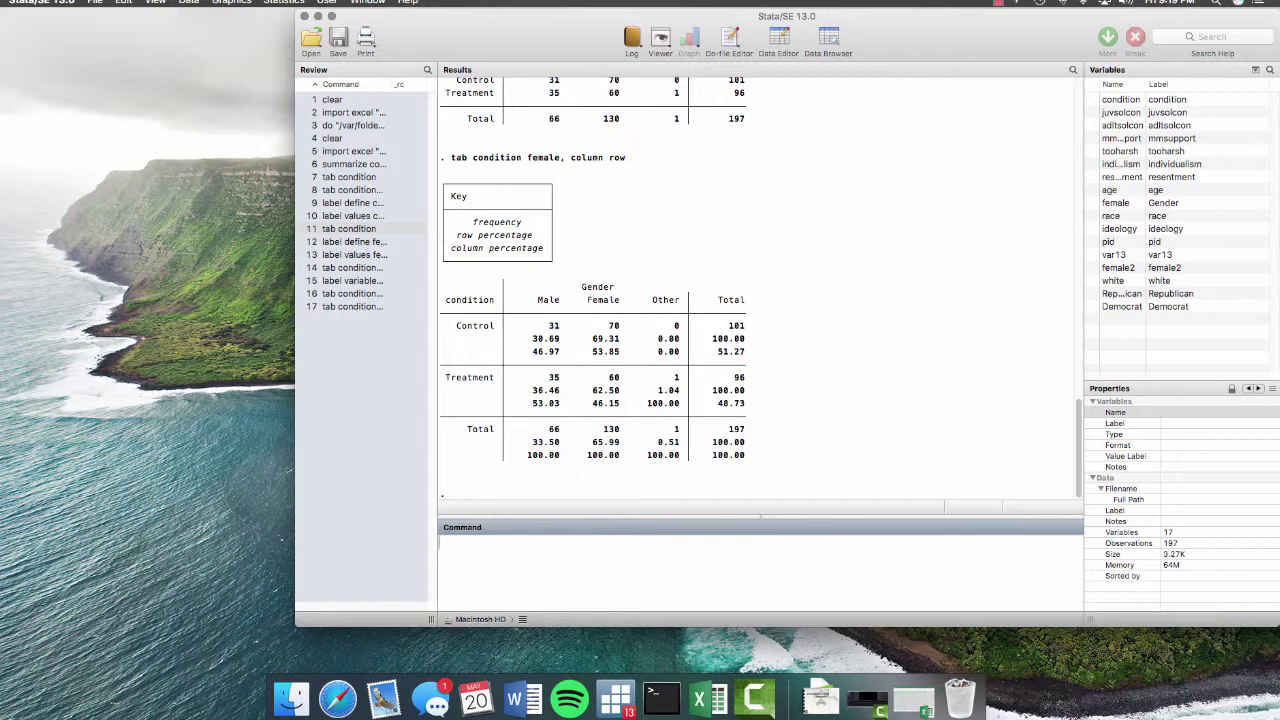
# - Generate newpid as a copy of pid, summarize newpid and pid, and tabulate newpid
pyautogui.write('gen newpid = pid')
pyautogui.press('Return')
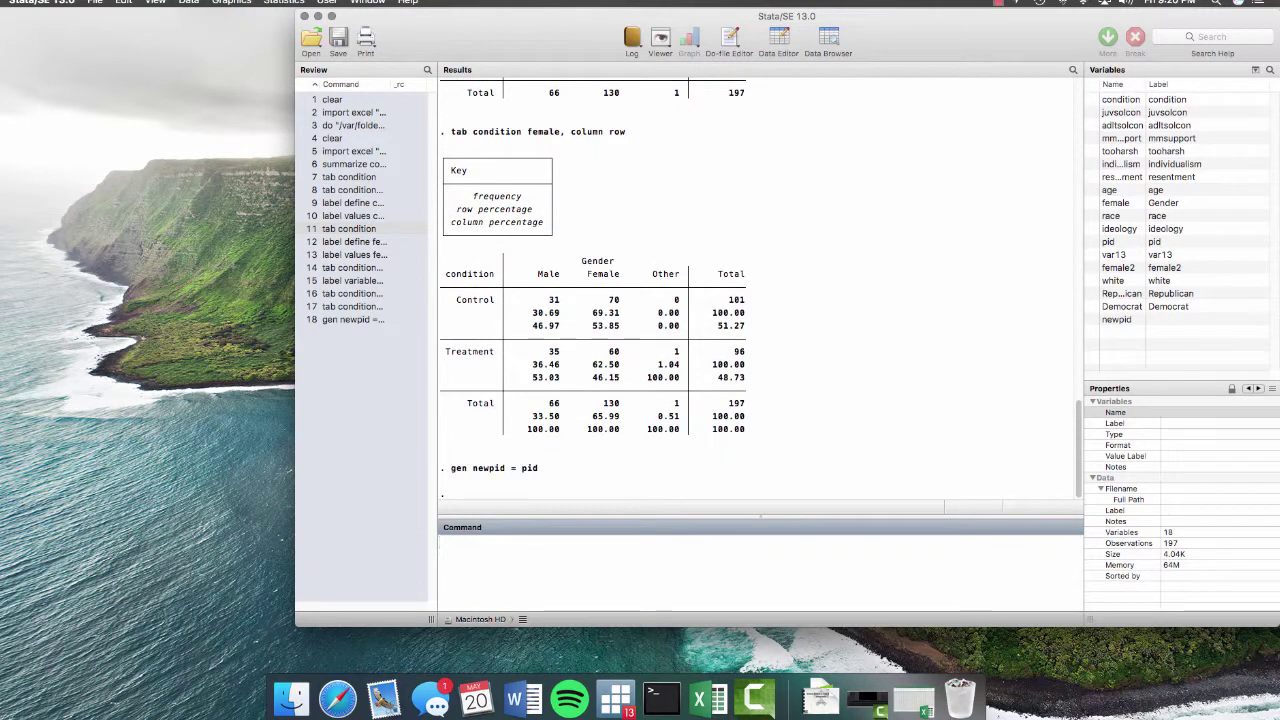
pyautogui.write('sum')
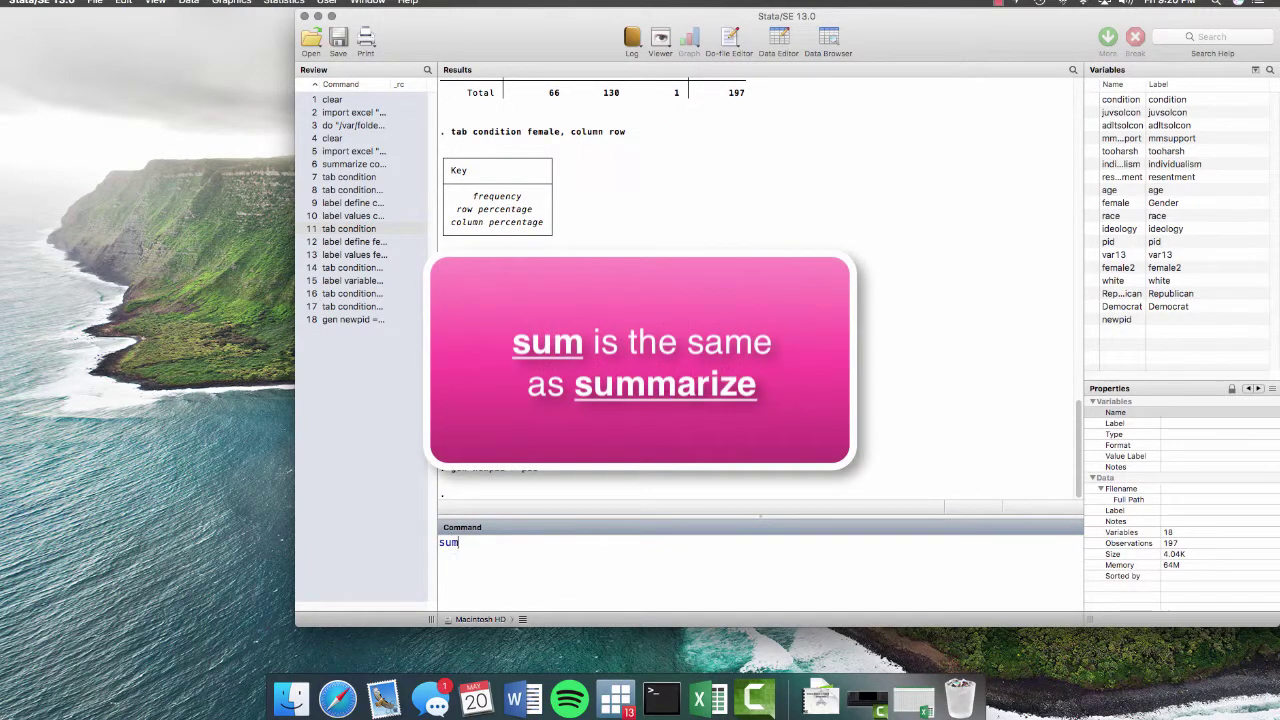
pyautogui.write(' newpid pid')
pyautogui.press('Return')
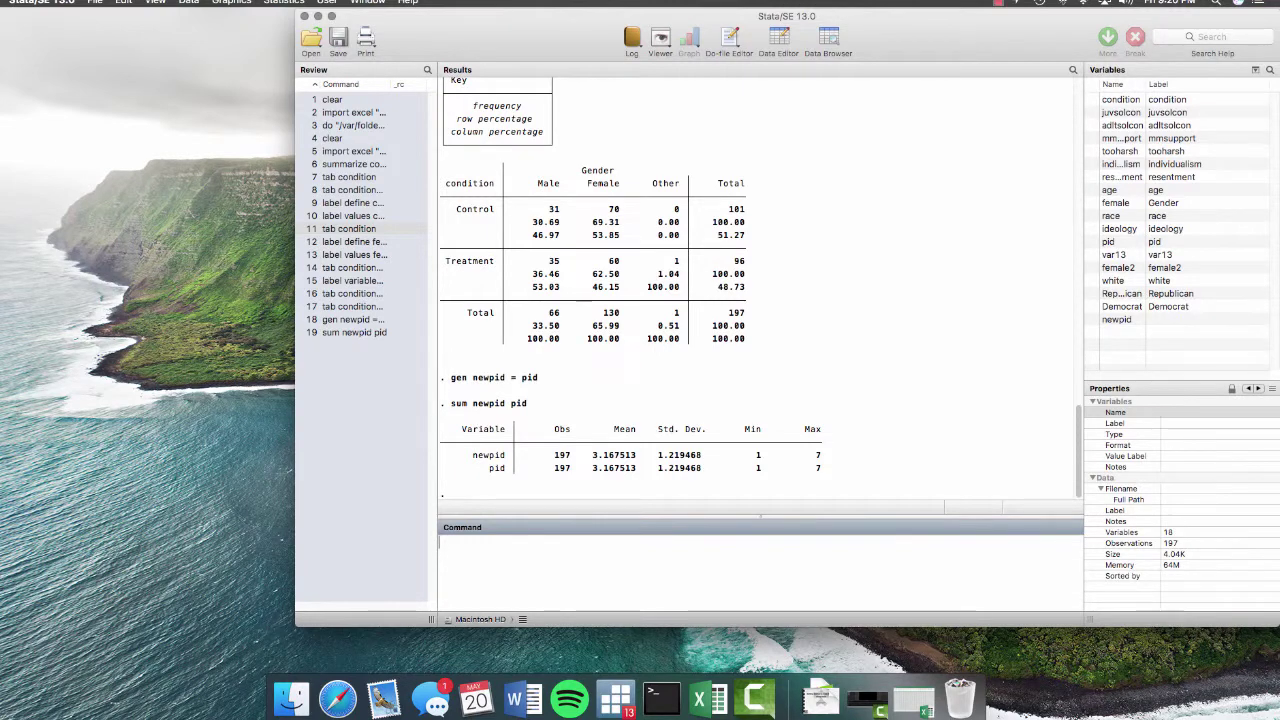
pyautogui.write('tab newpid')
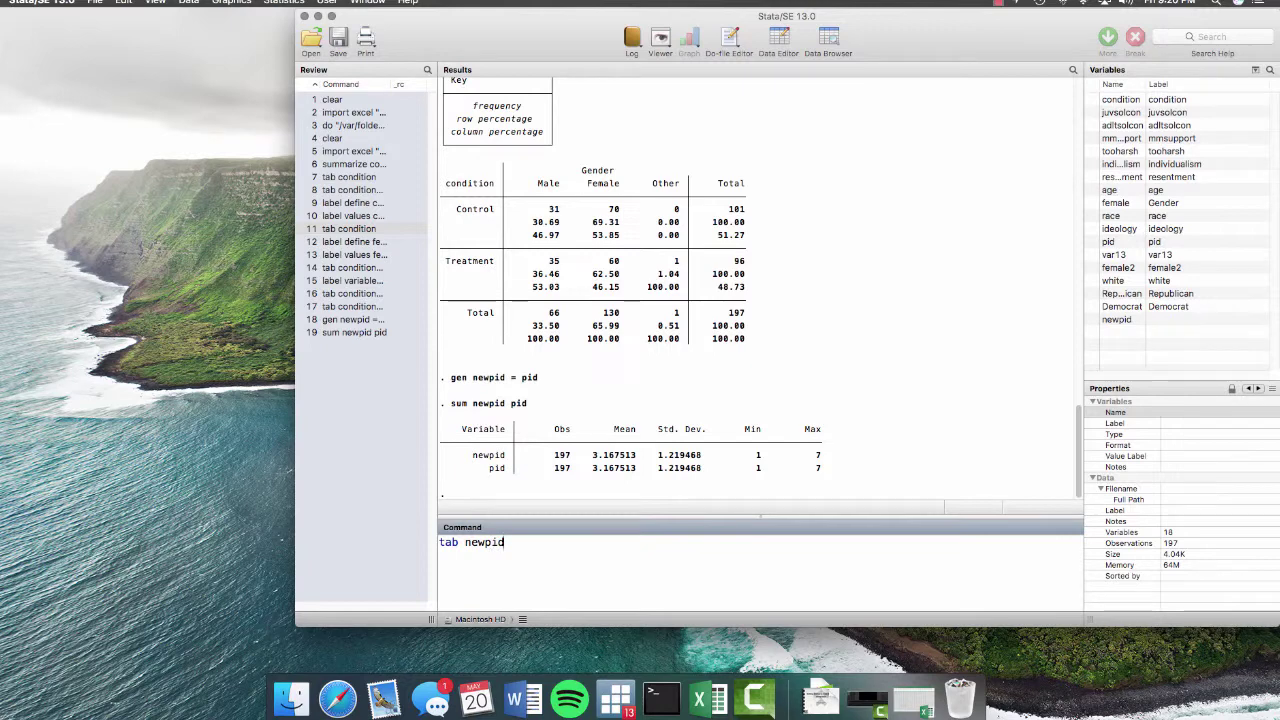
pyautogui.press('Return')
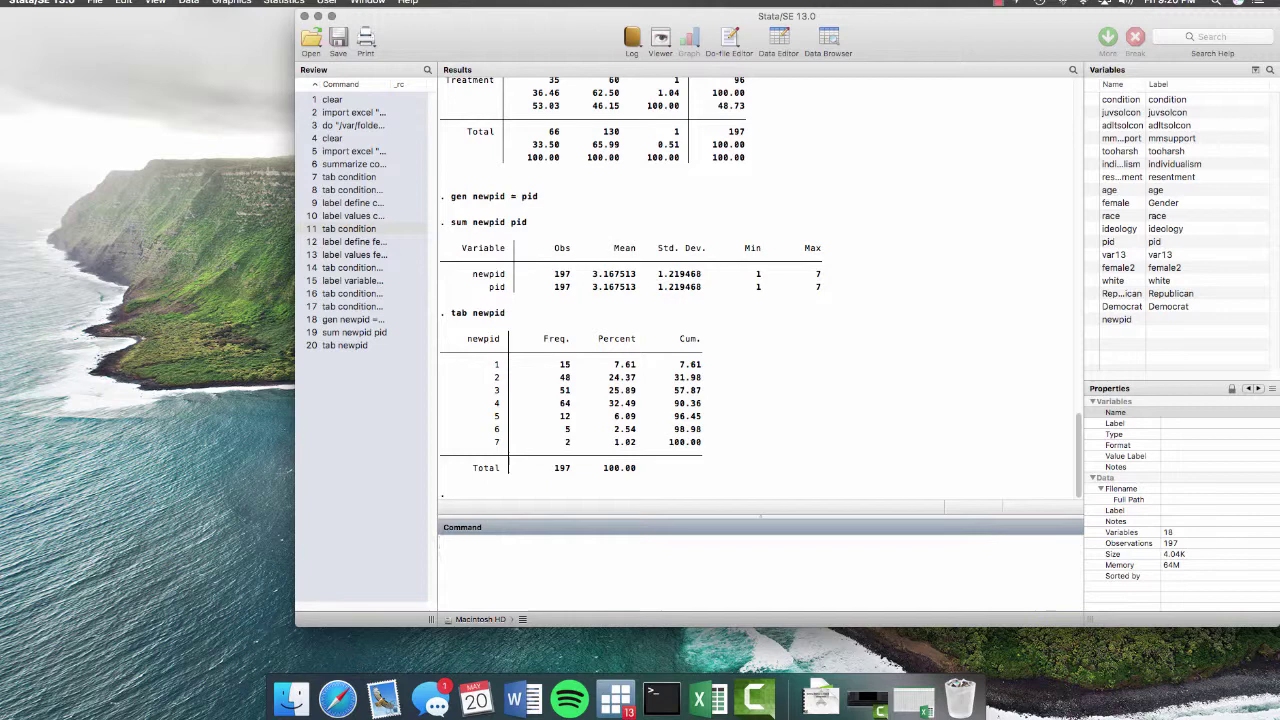
# - Rename the variable newpid to NewParty with the rename command
pyautogui.write('rename PartyID')
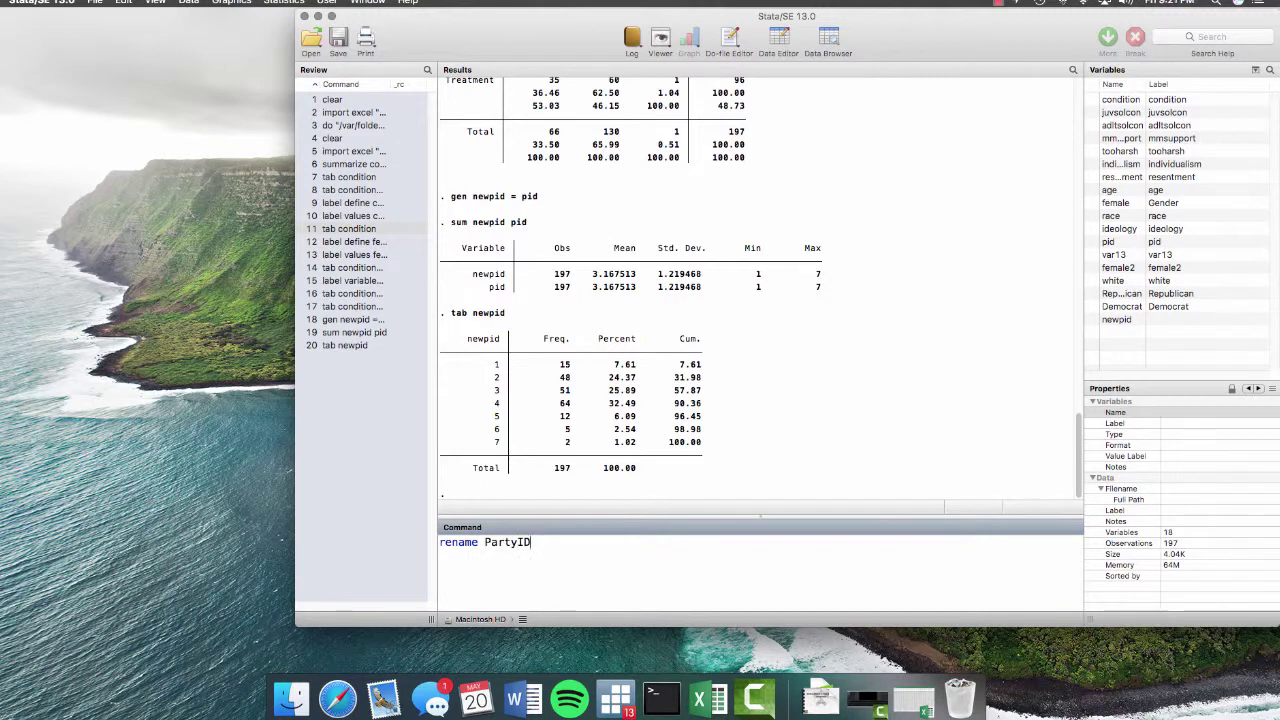
pyautogui.press('BackSpace')
pyautogui.press('BackSpace')
pyautogui.press('BackSpace')
pyautogui.press('BackSpace')
pyautogui.press('BackSpace')
pyautogui.press('BackSpace')
pyautogui.press('BackSpace')
pyautogui.write('newpid NewParty')
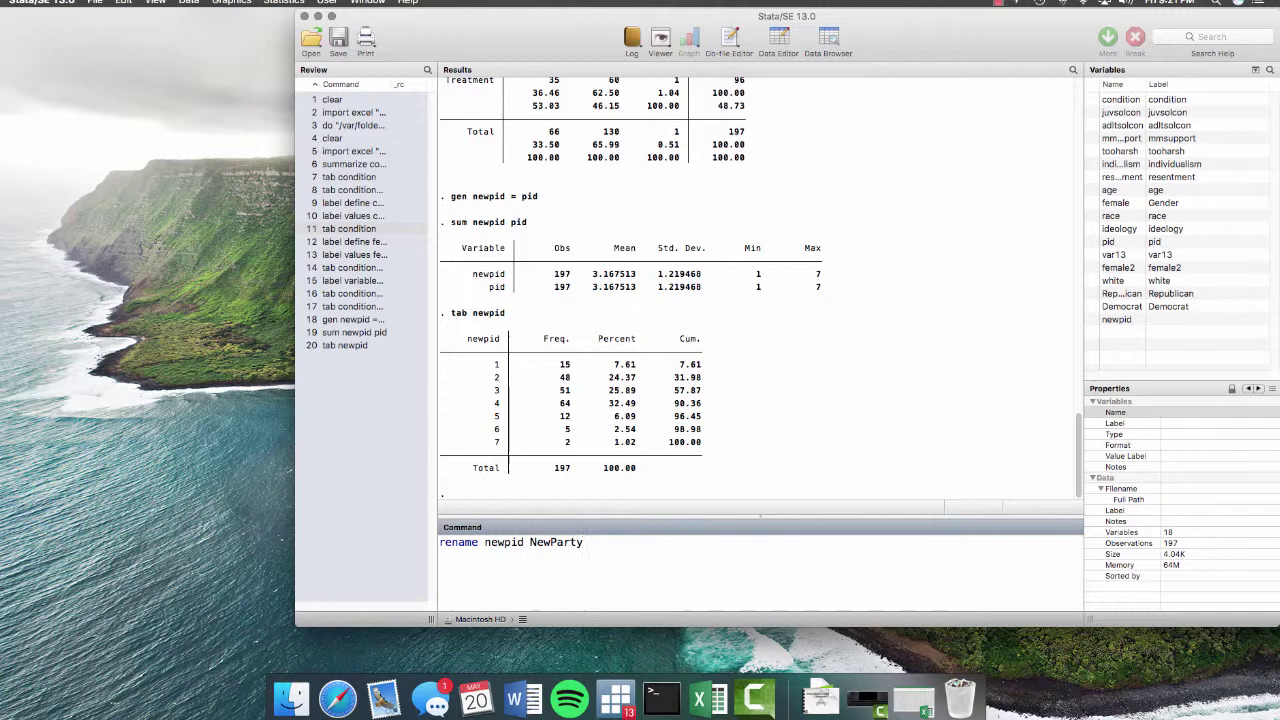
pyautogui.press('Return')
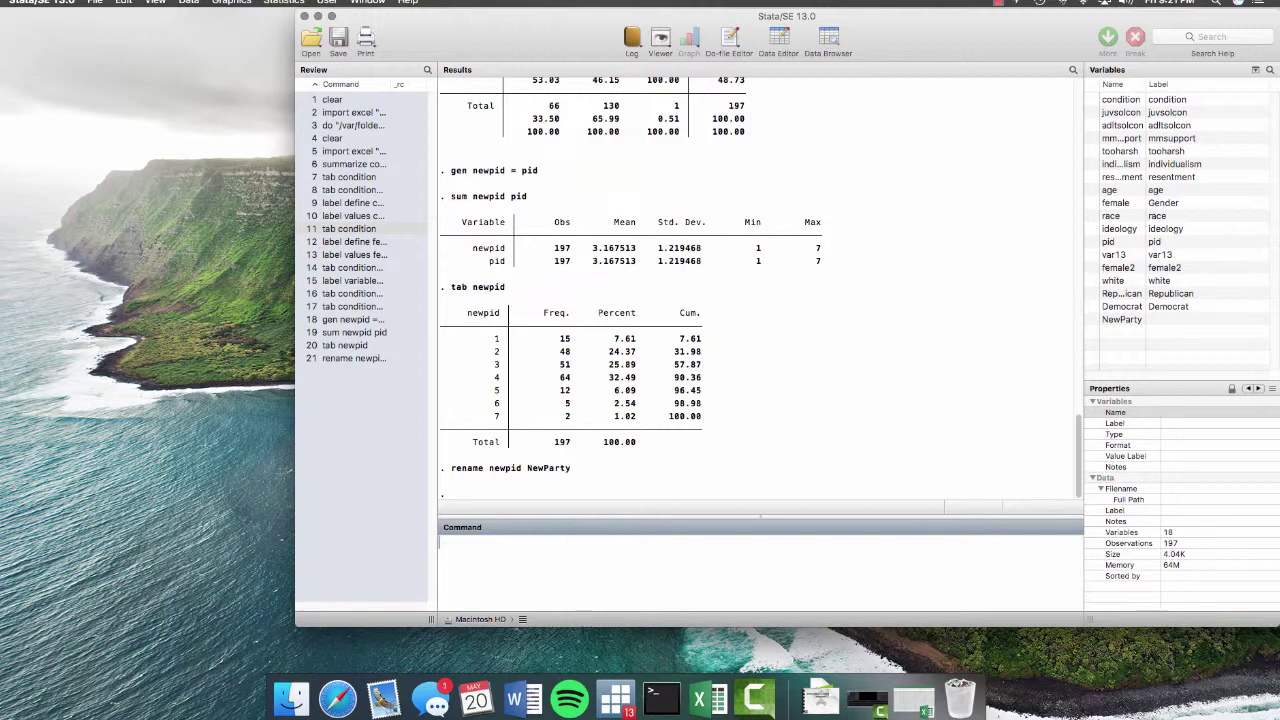
# - Recode NewParty value 4 to missing and tabulate NewParty (133 observations)
pyautogui.write('recode NewPart')
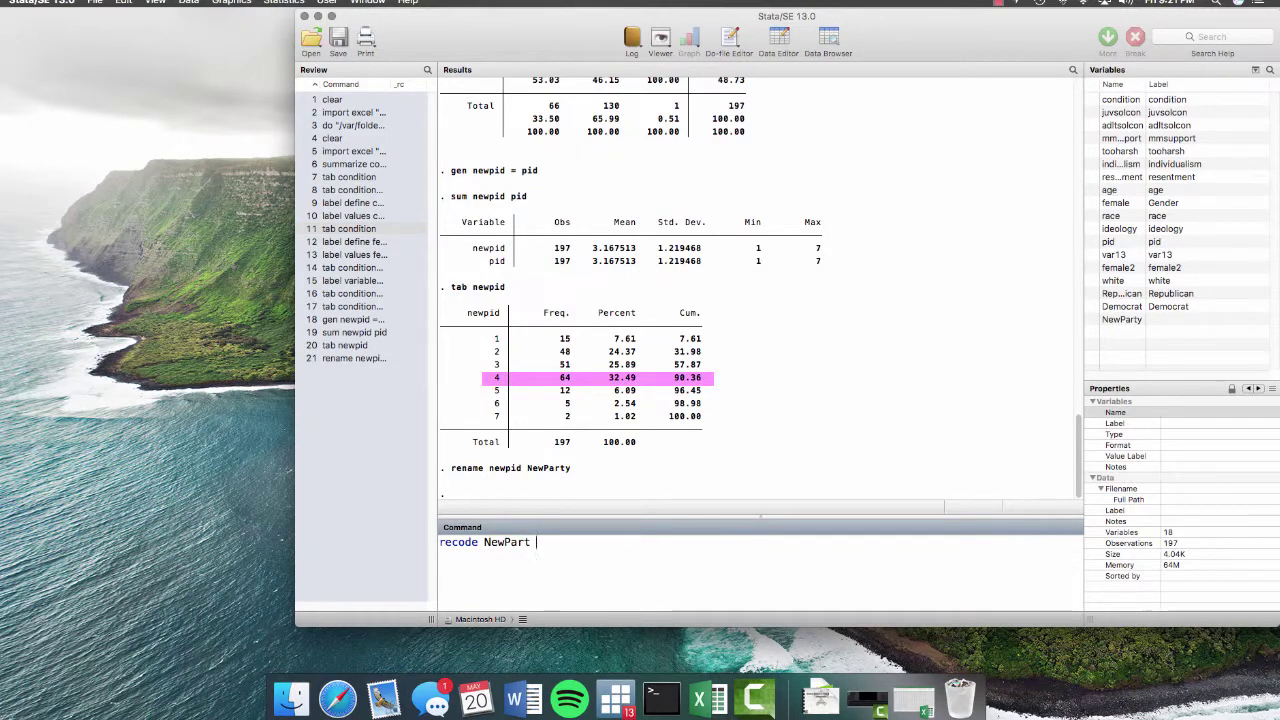
pyautogui.write(' 4')
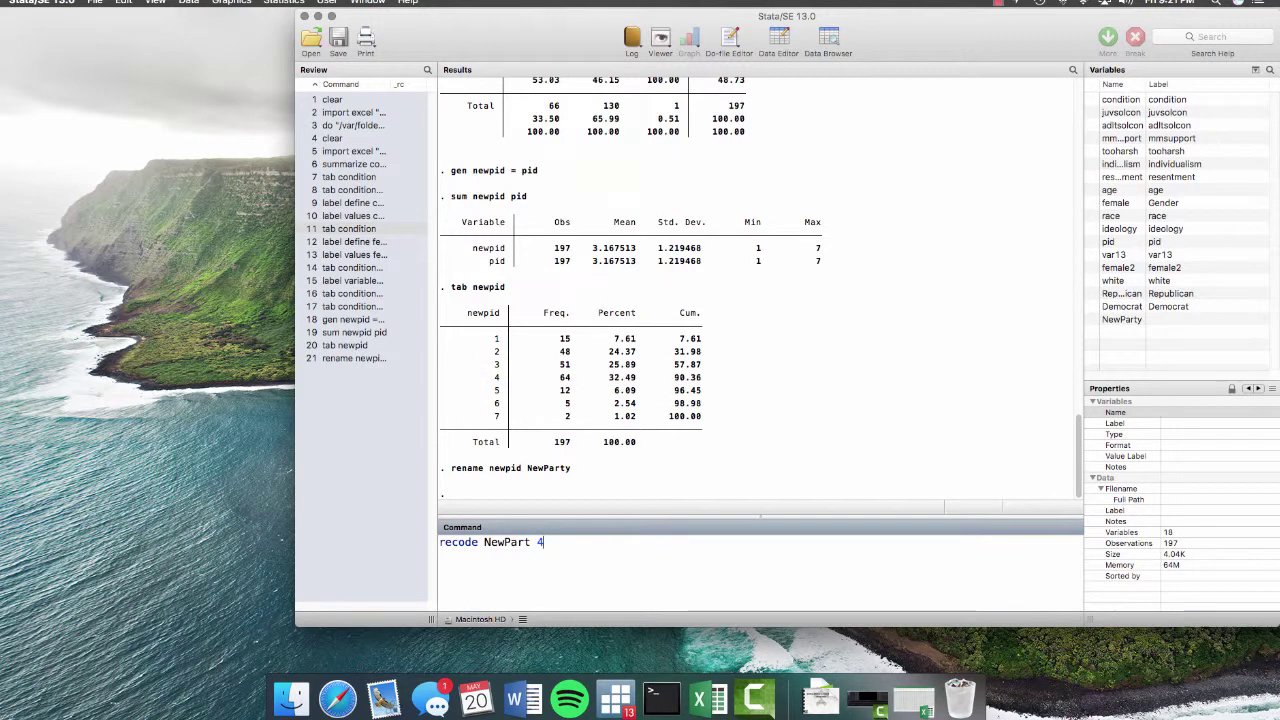
pyautogui.write('=.')
pyautogui.press('Return')
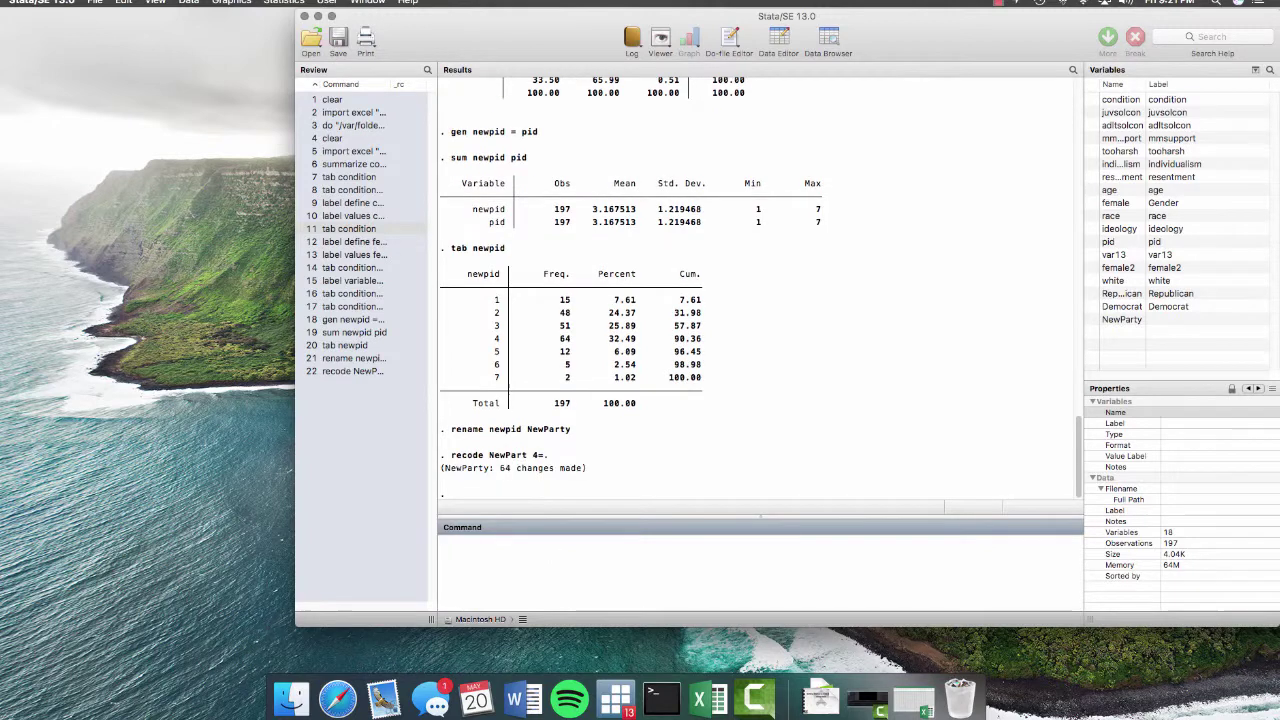
pyautogui.write('tab')
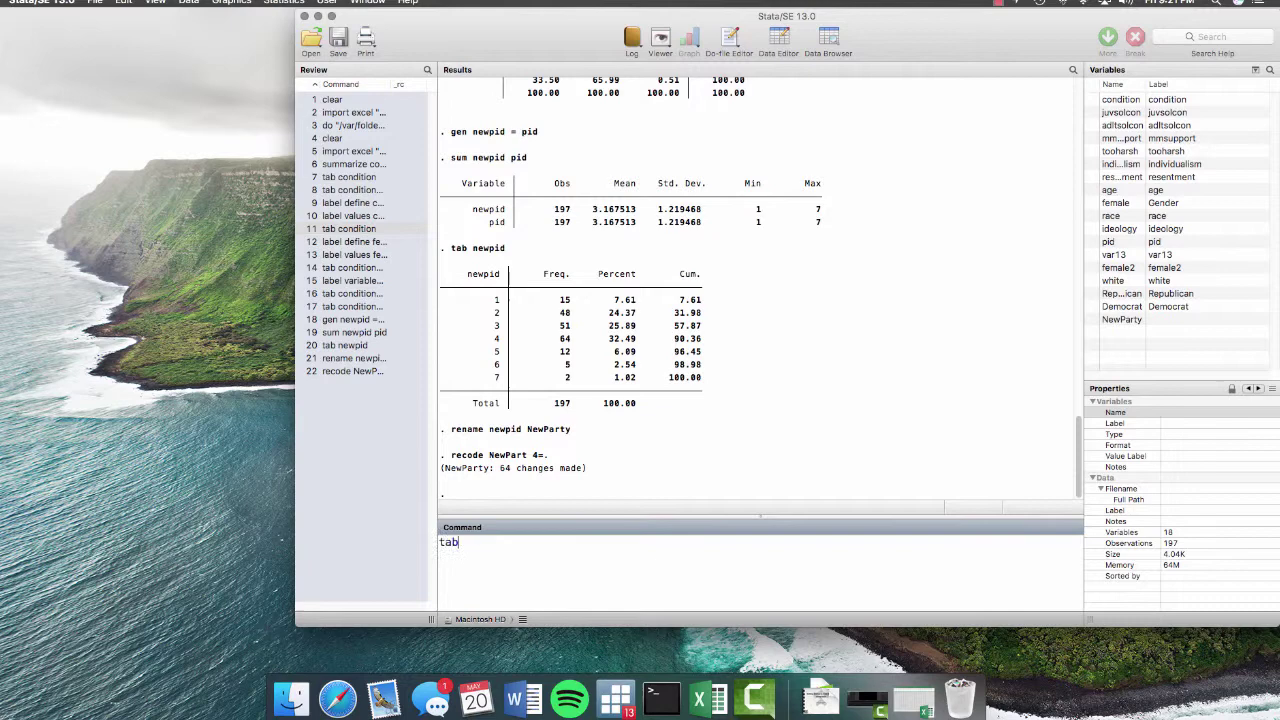
pyautogui.write(' NewParty')
pyautogui.press('Return')
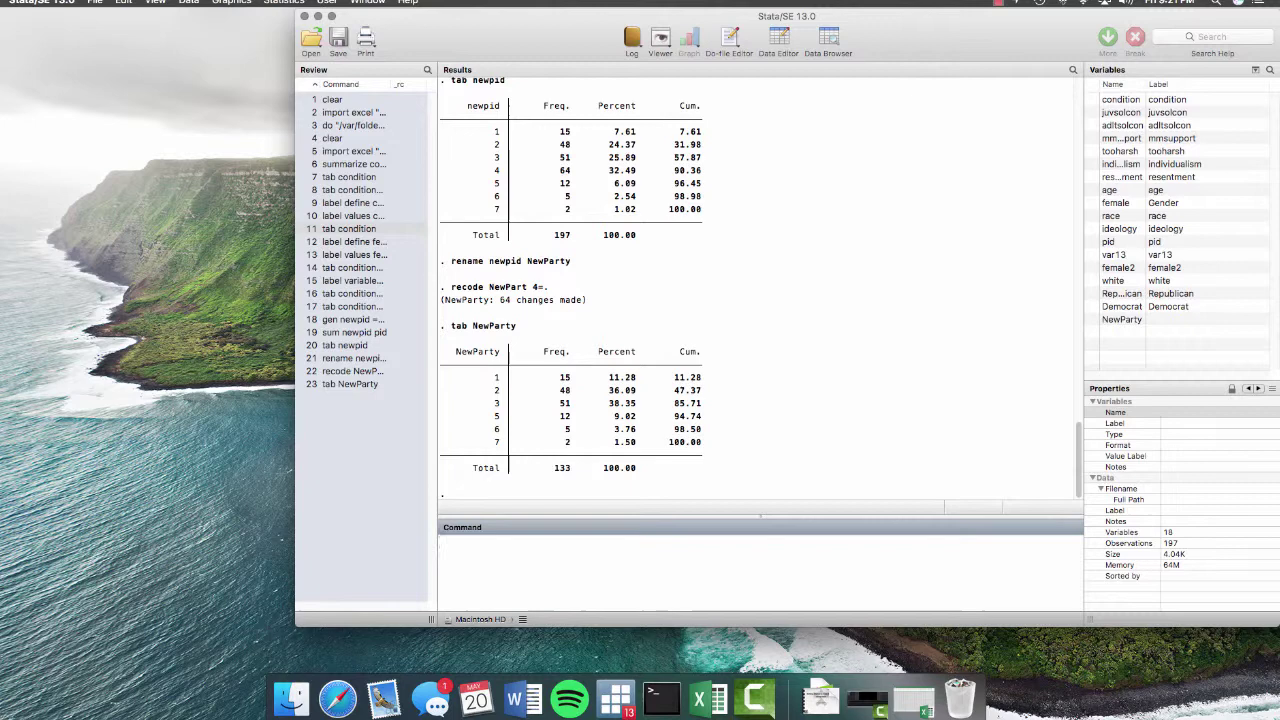
# - Recode NewParty 7 to 100 and 1 to 0, then retabulate NewParty
pyautogui.press('Up')
pyautogui.press('Up')
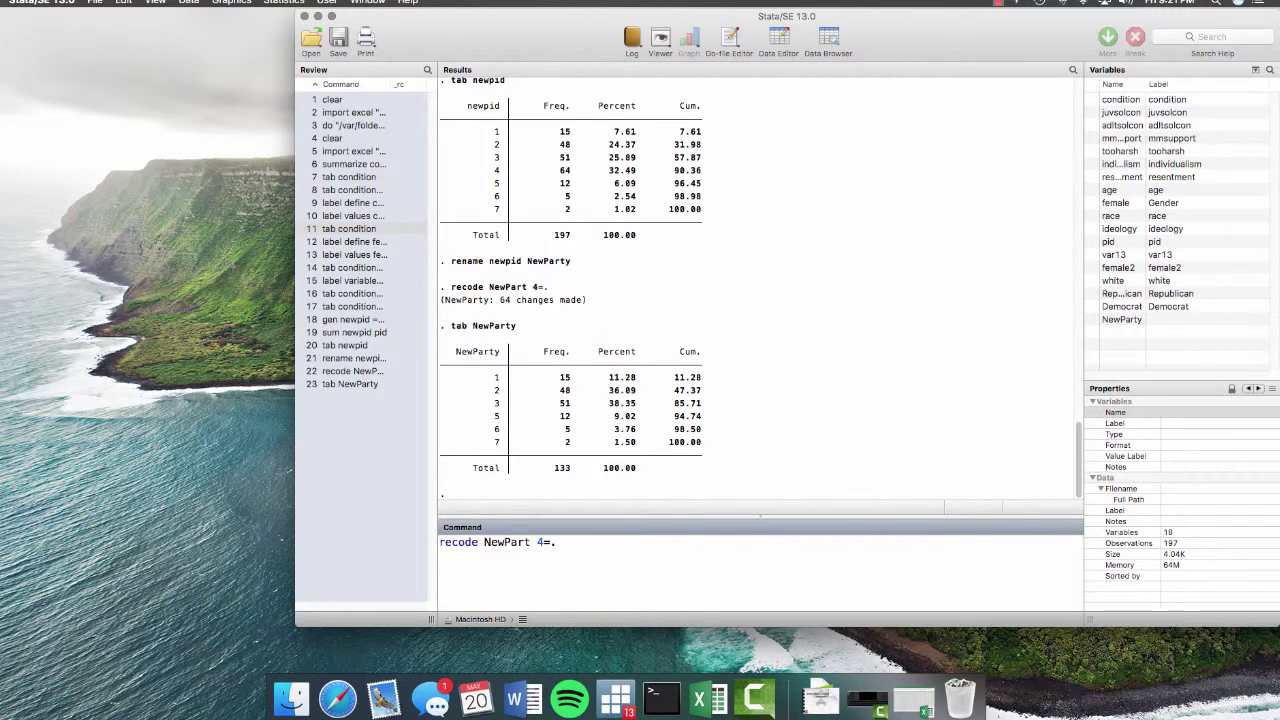
pyautogui.press('BackSpace')
pyautogui.press('BackSpace')
pyautogui.press('BackSpace')
pyautogui.write('7=100 1=0')
pyautogui.press('Return')
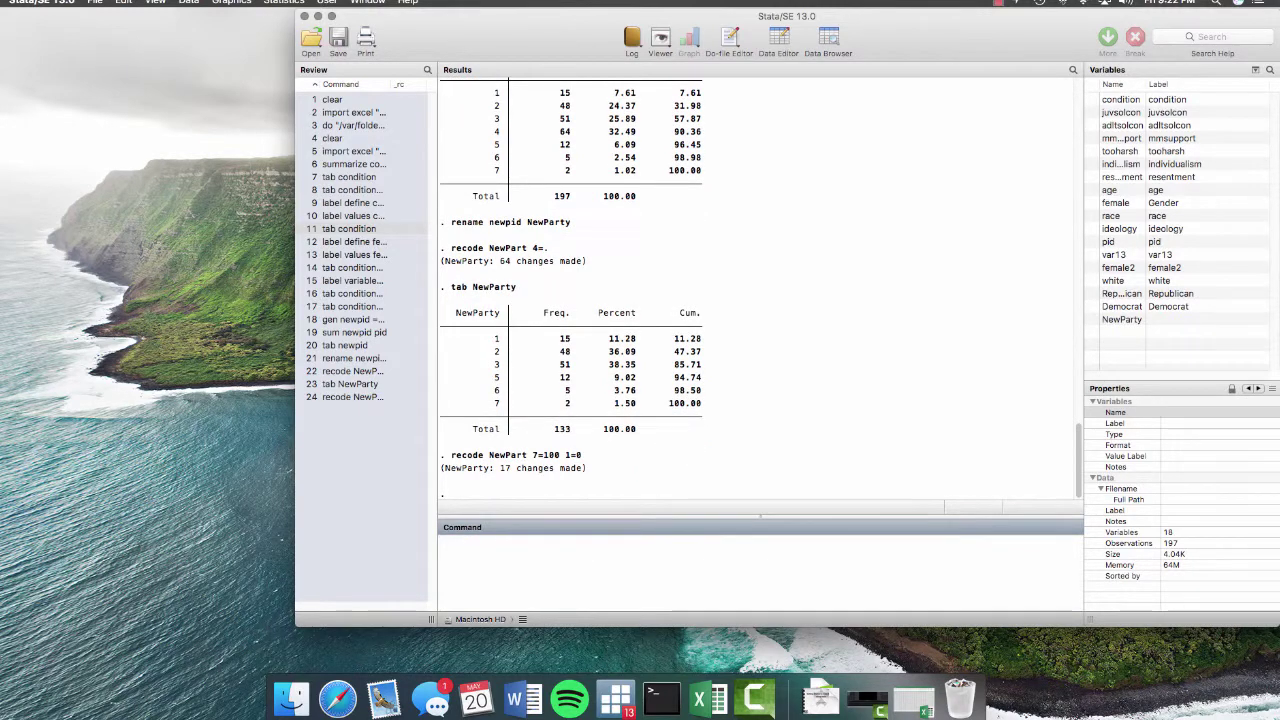
pyautogui.press('Up')
pyautogui.press('Up')
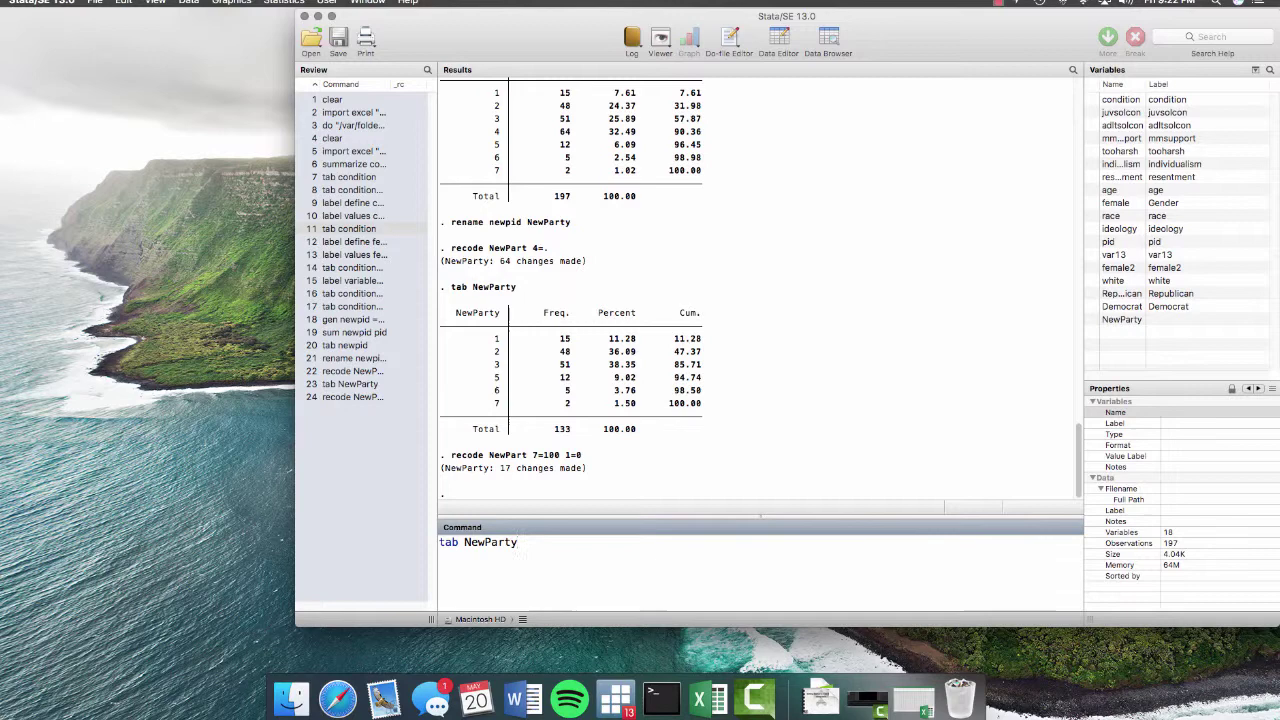
pyautogui.press('Return')
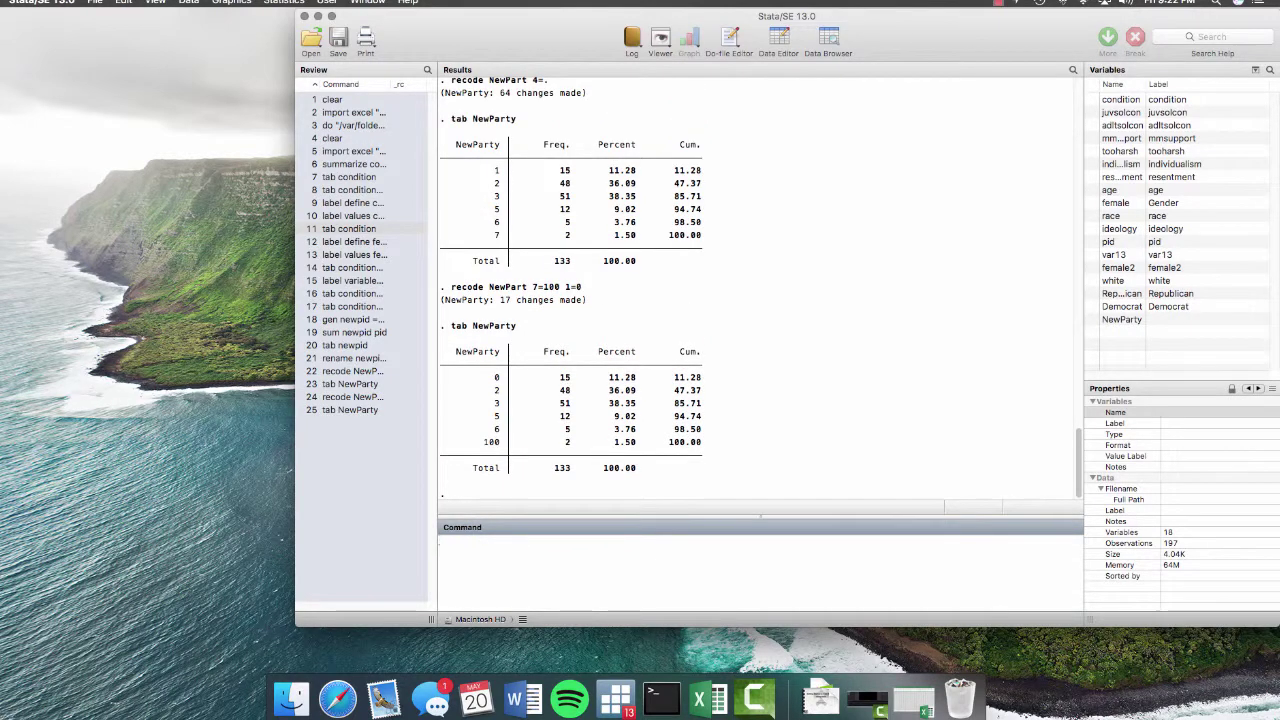